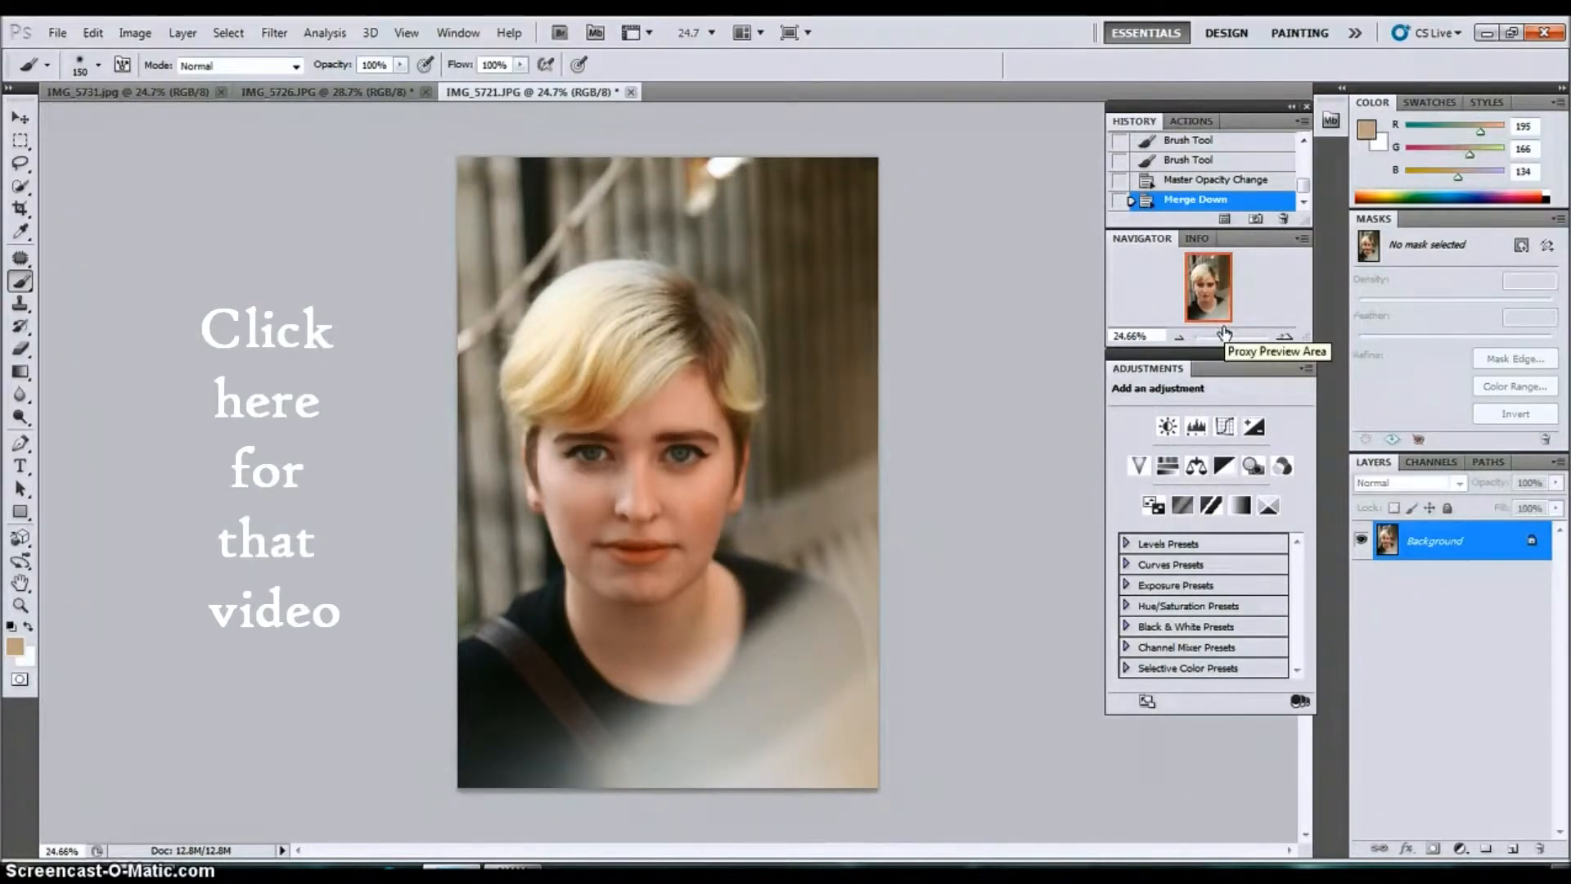
Choose the Dodge tool for the eye on the portrait's right side, set its range to Highlights and review its brush settings.
drag(1224, 332, 1212, 293)
scroll(541, 356, up, 3)
scroll(541, 357, up, 2)
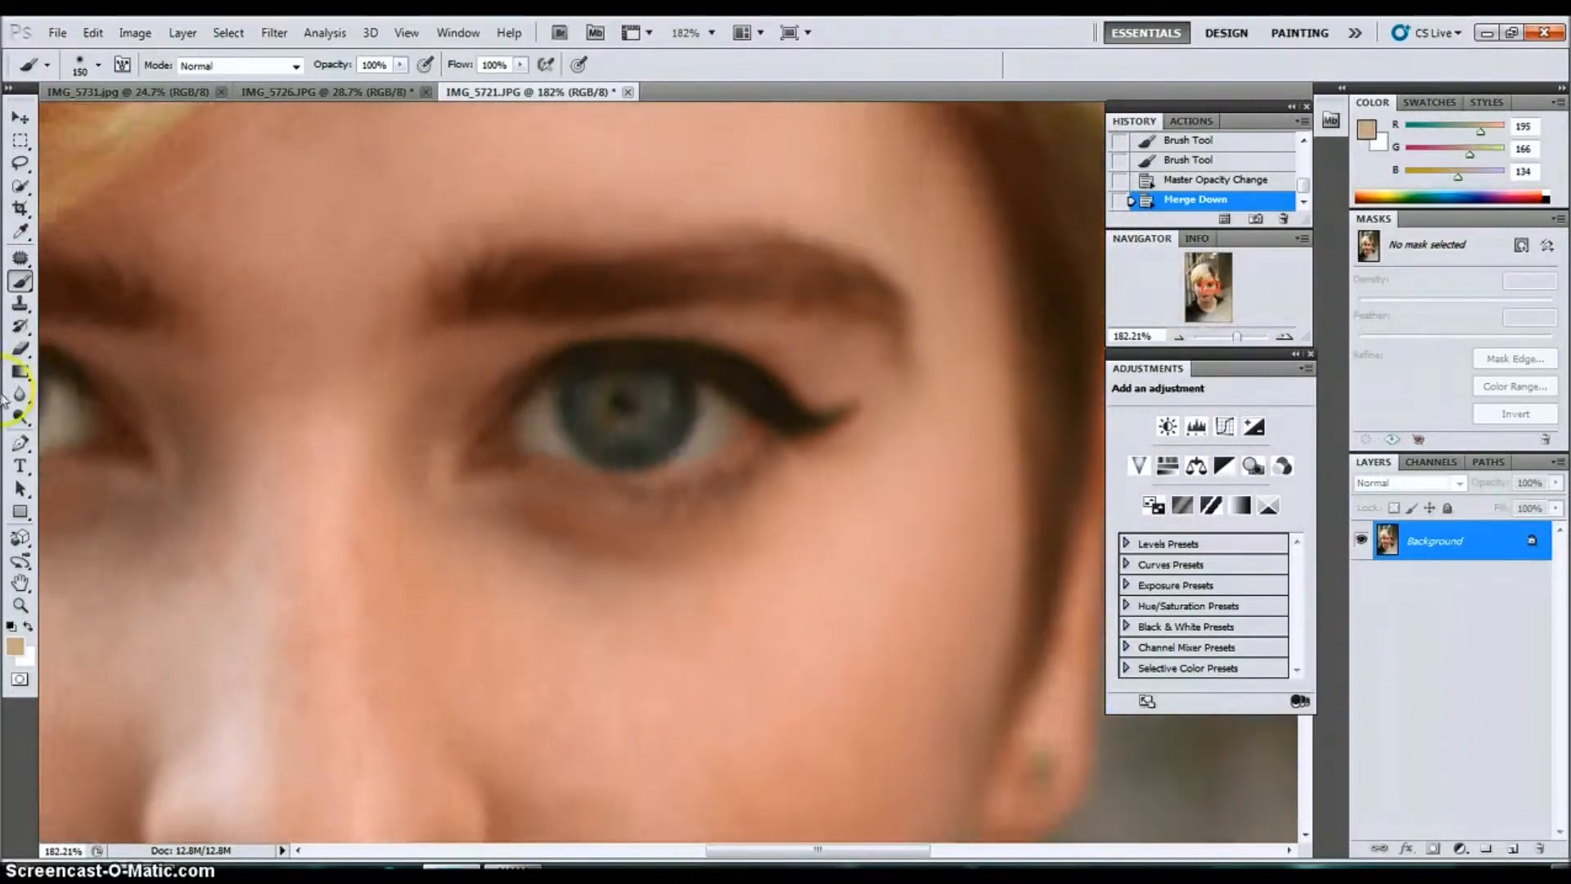
drag(1234, 336, 1242, 336)
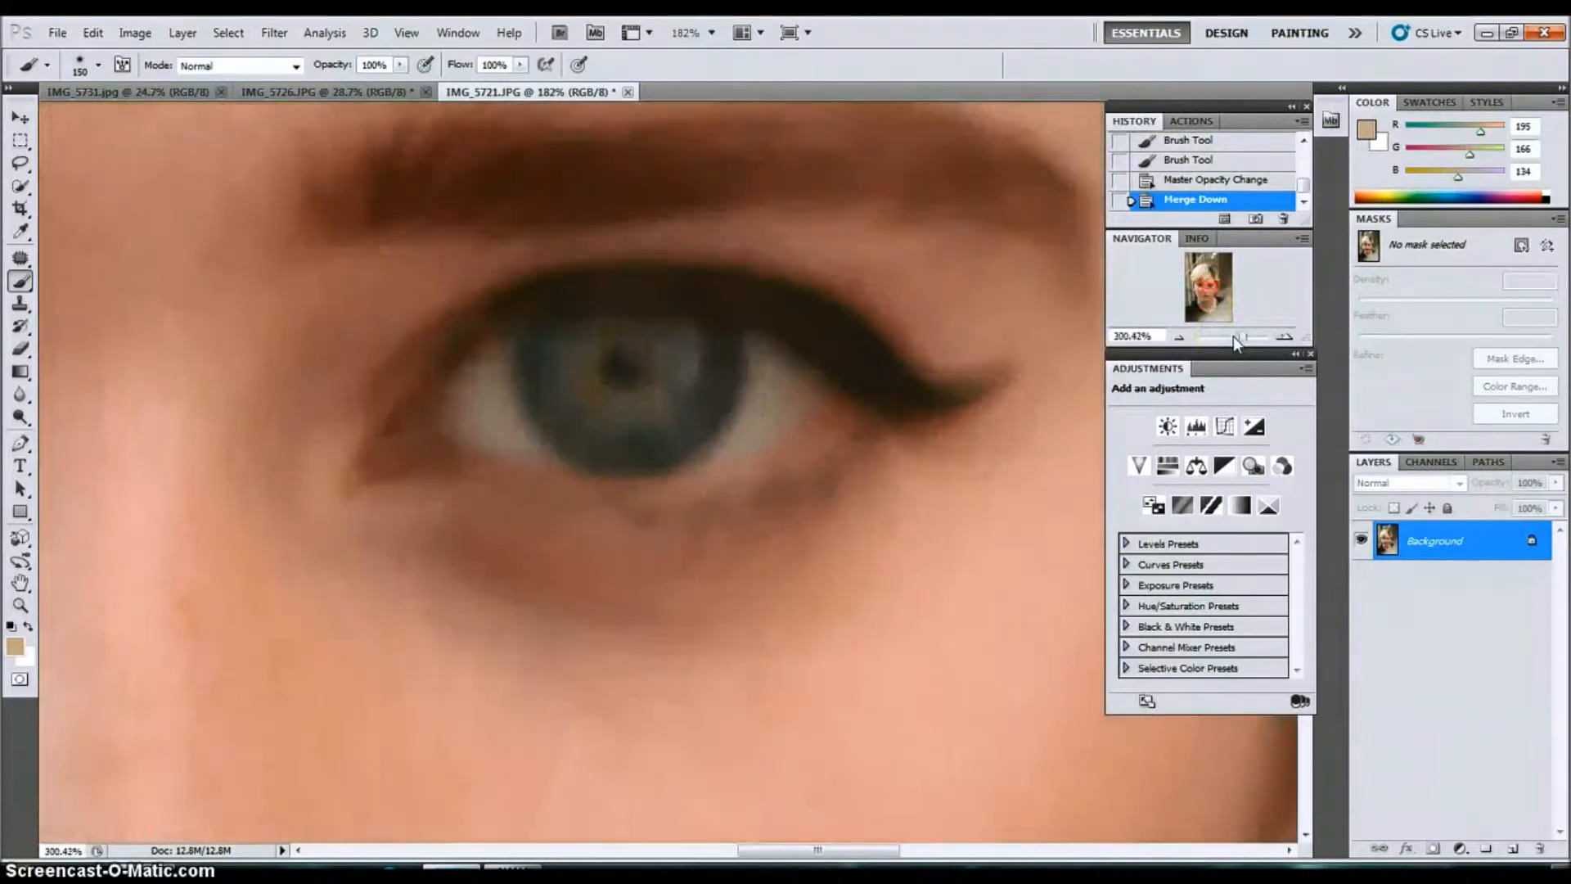
click(20, 419)
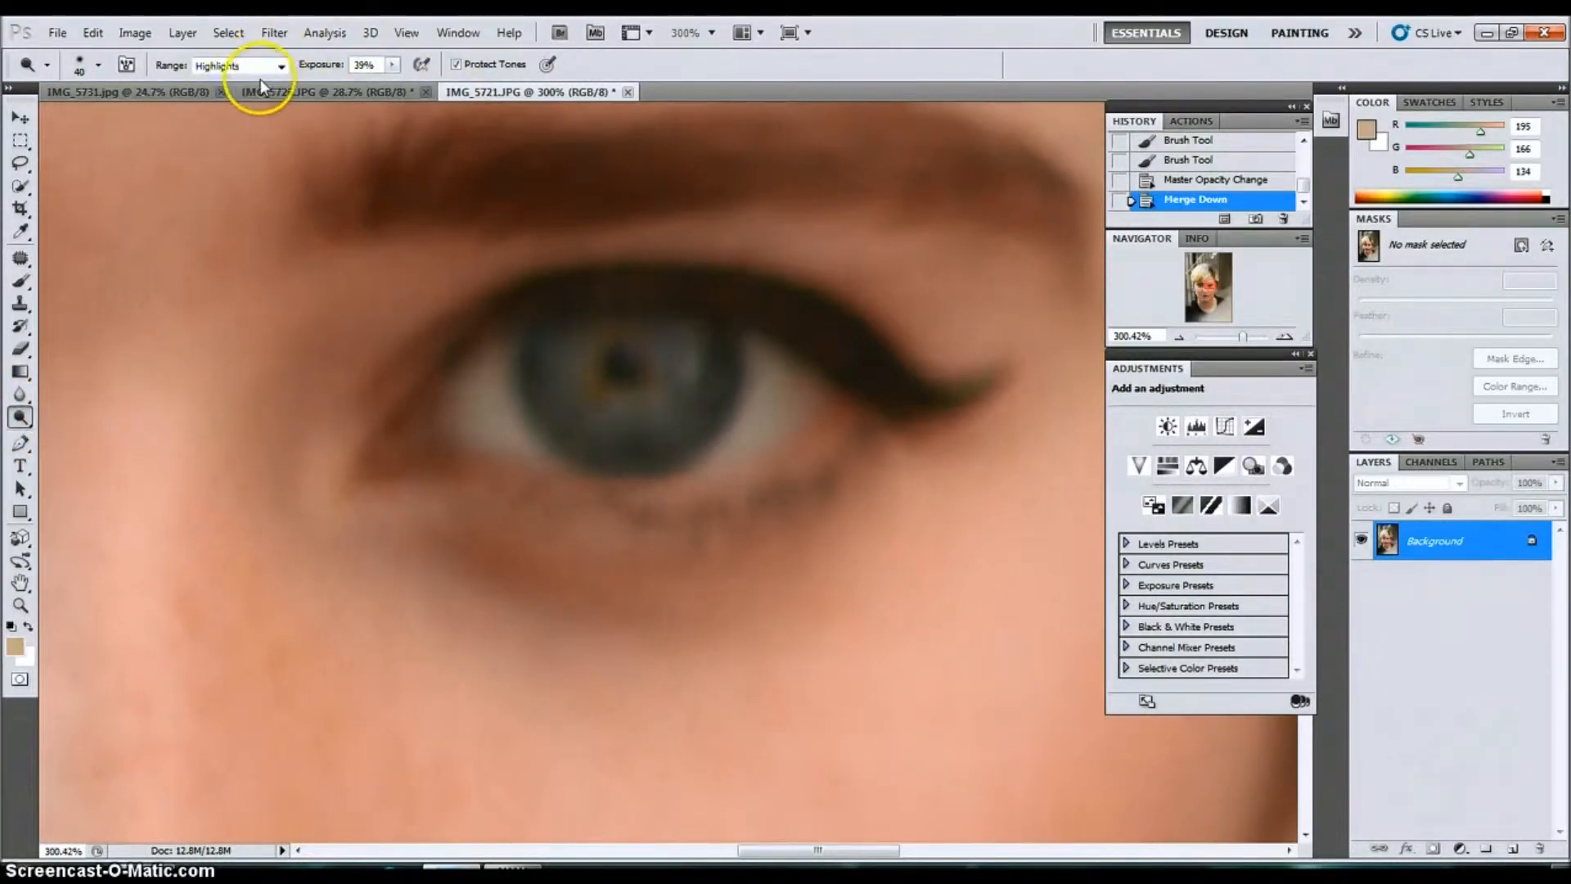
click(280, 67)
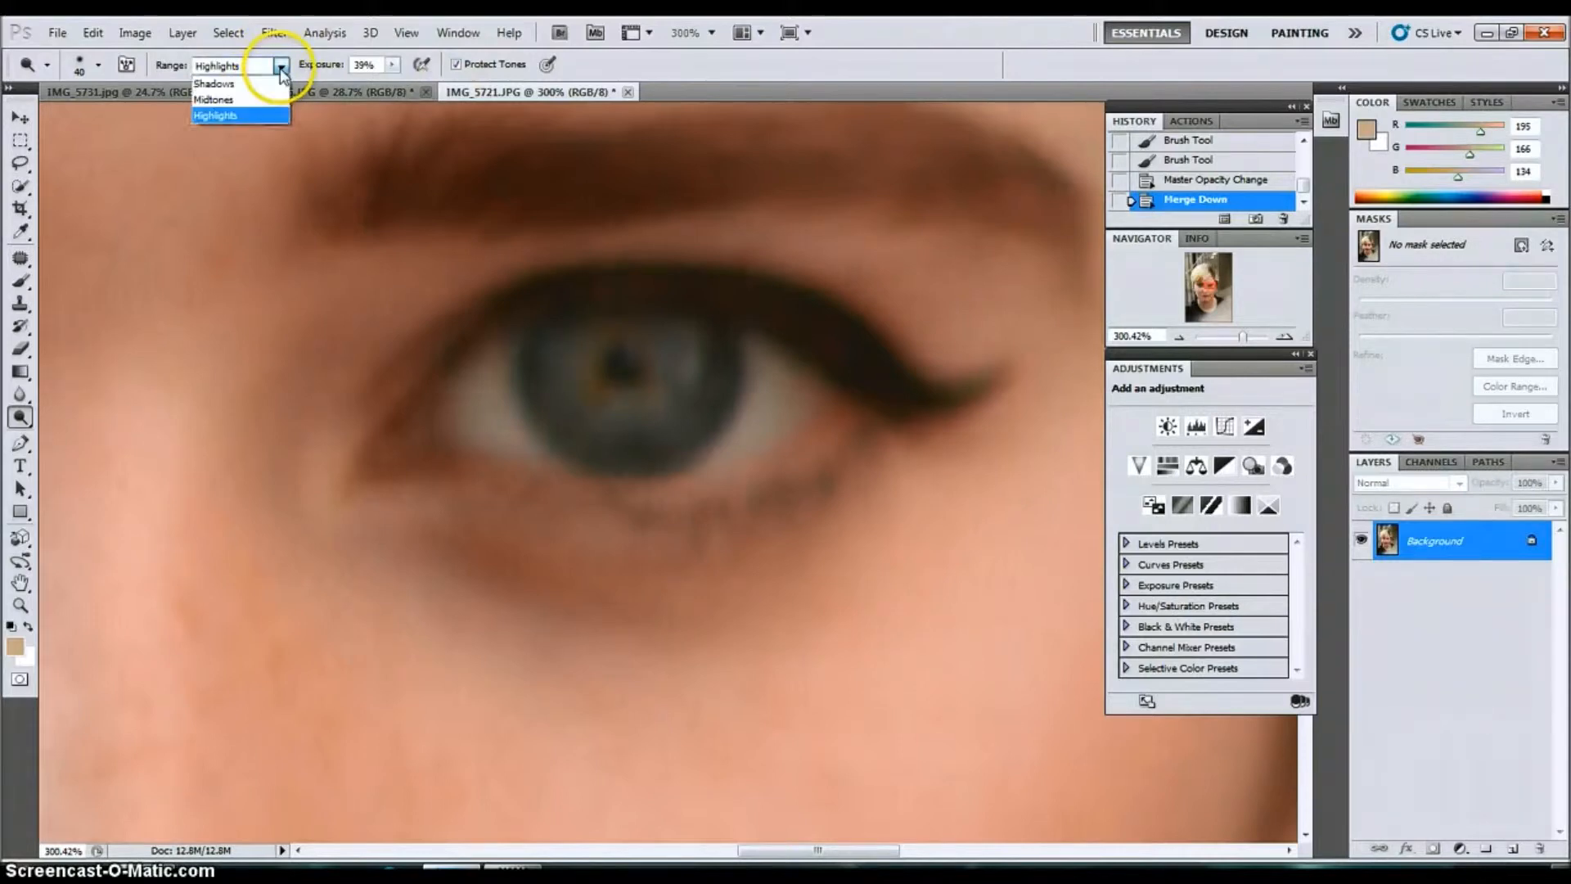
click(262, 109)
click(97, 65)
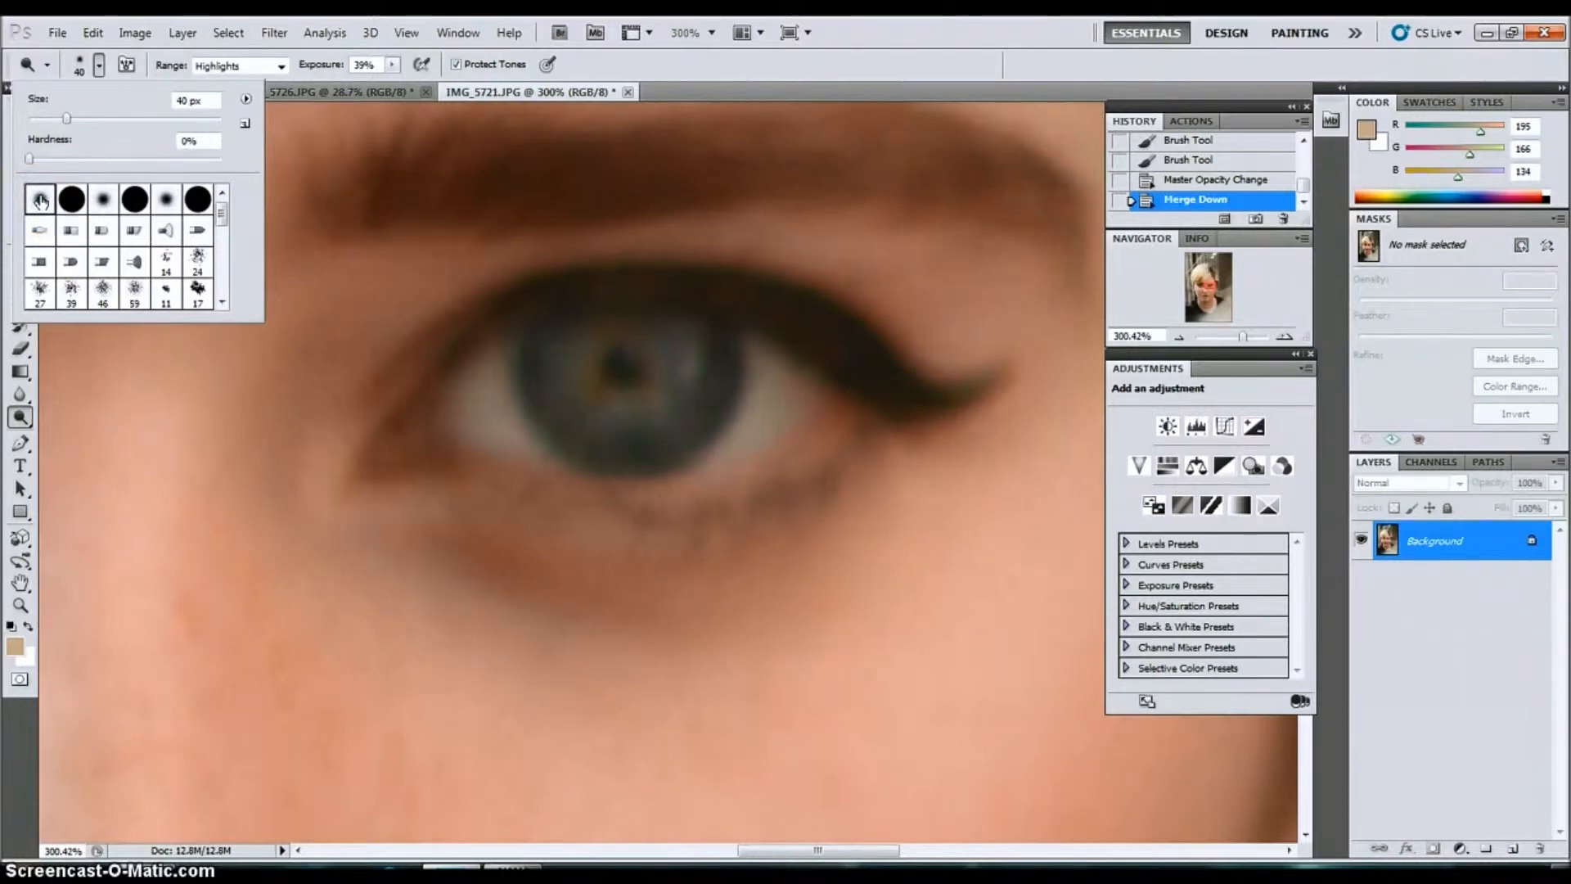
click(97, 71)
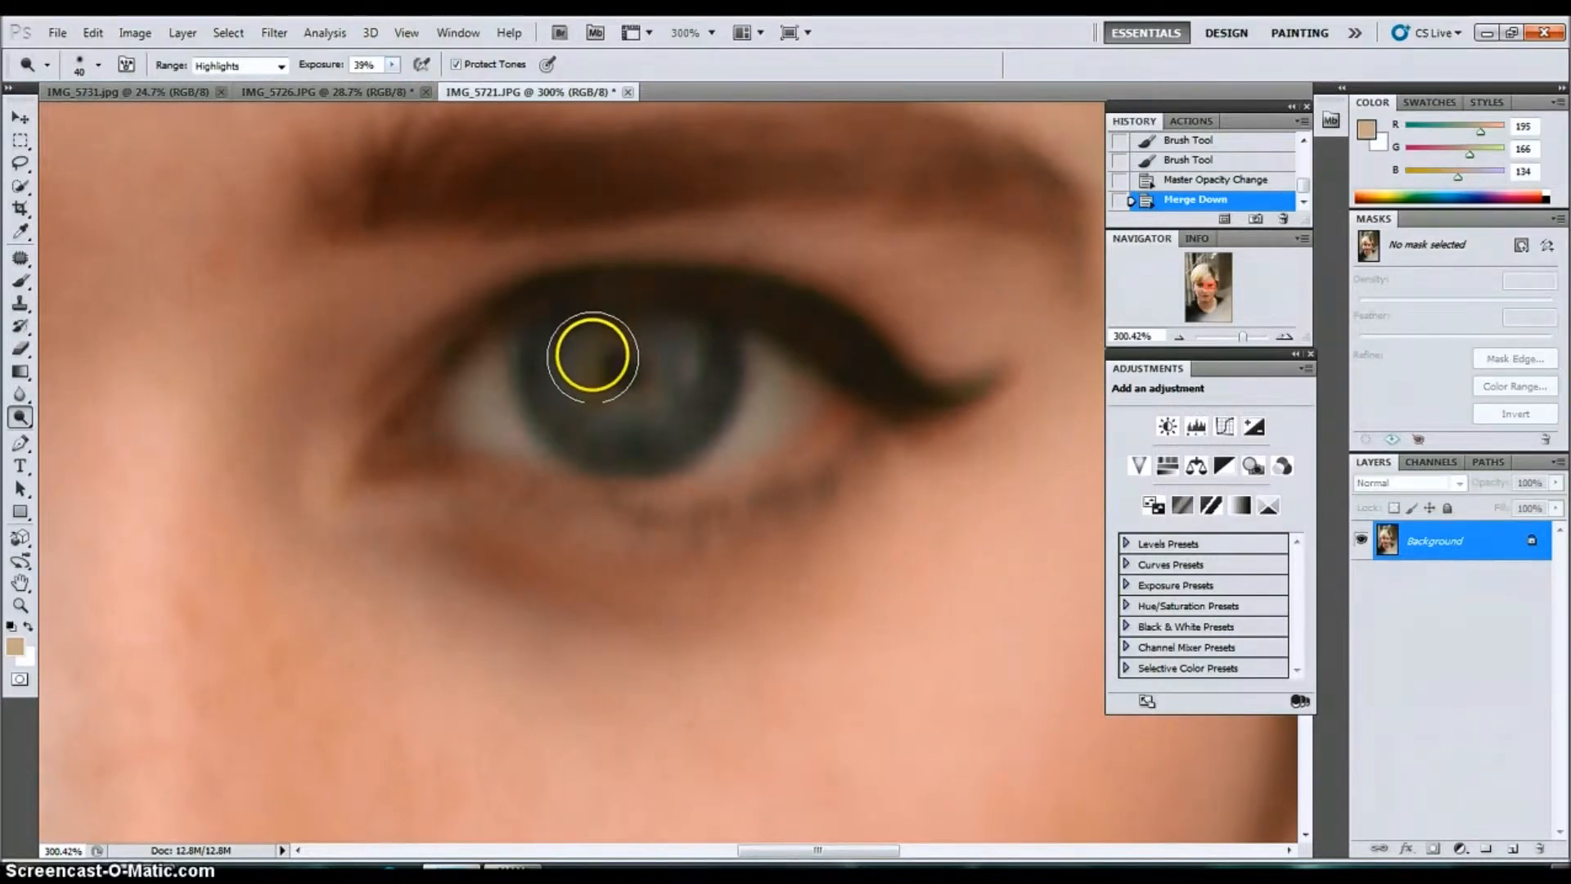
Dodge the iris around the pupil and its light reflection in the right-hand eye to brighten them.
mouse_move(593, 357)
mouse_down()
mouse_move(682, 364)
mouse_move(658, 342)
mouse_move(604, 345)
mouse_move(613, 396)
mouse_up()
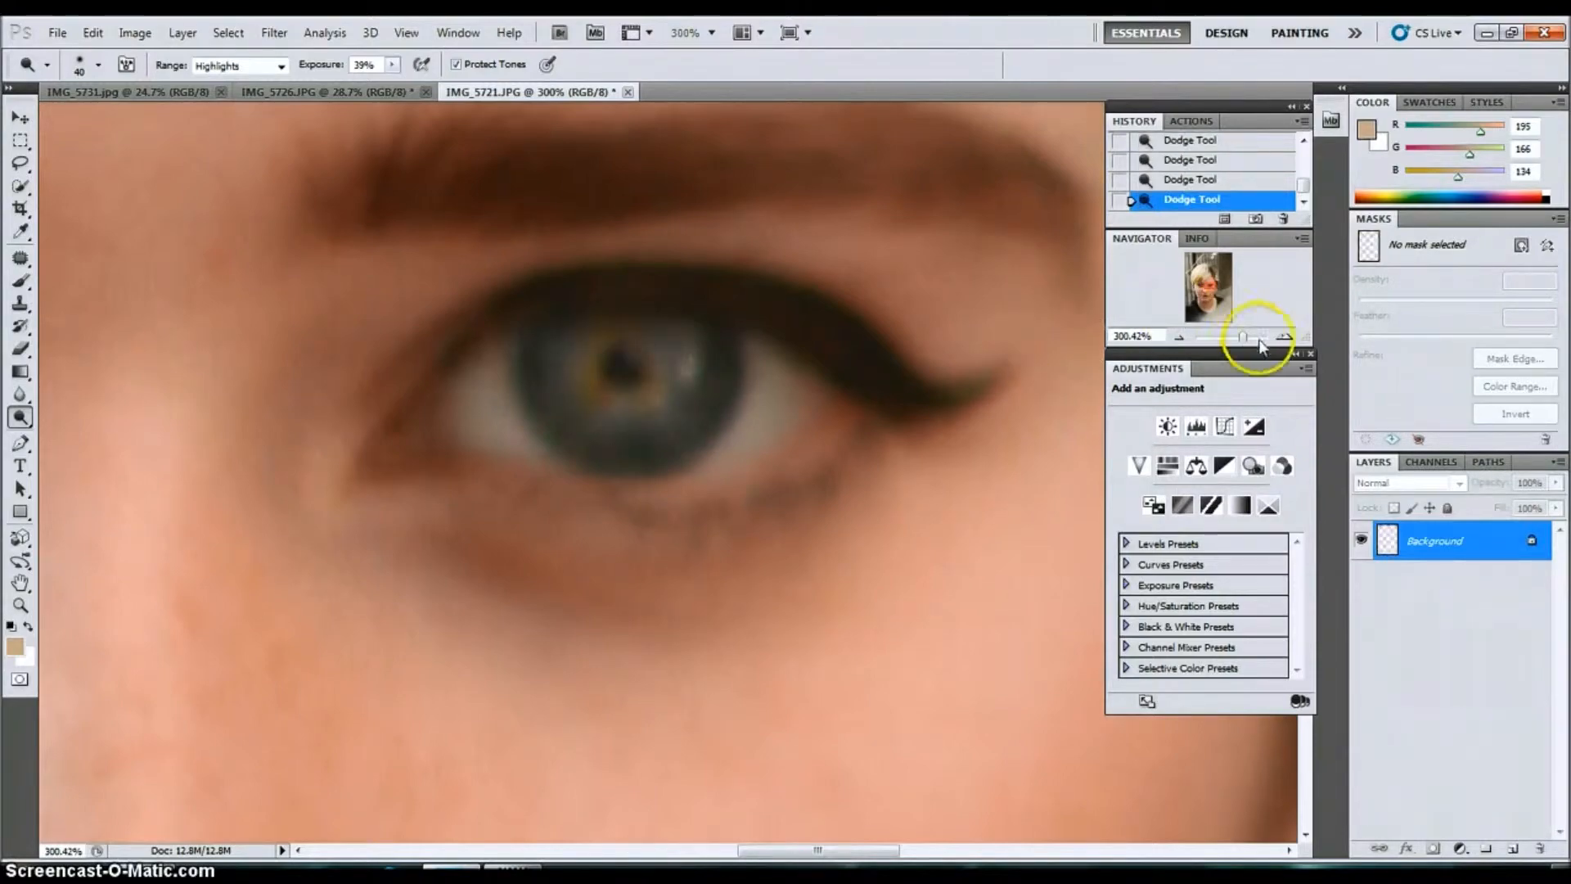
mouse_move(1244, 337)
mouse_down()
mouse_move(1224, 338)
mouse_move(1245, 337)
mouse_up()
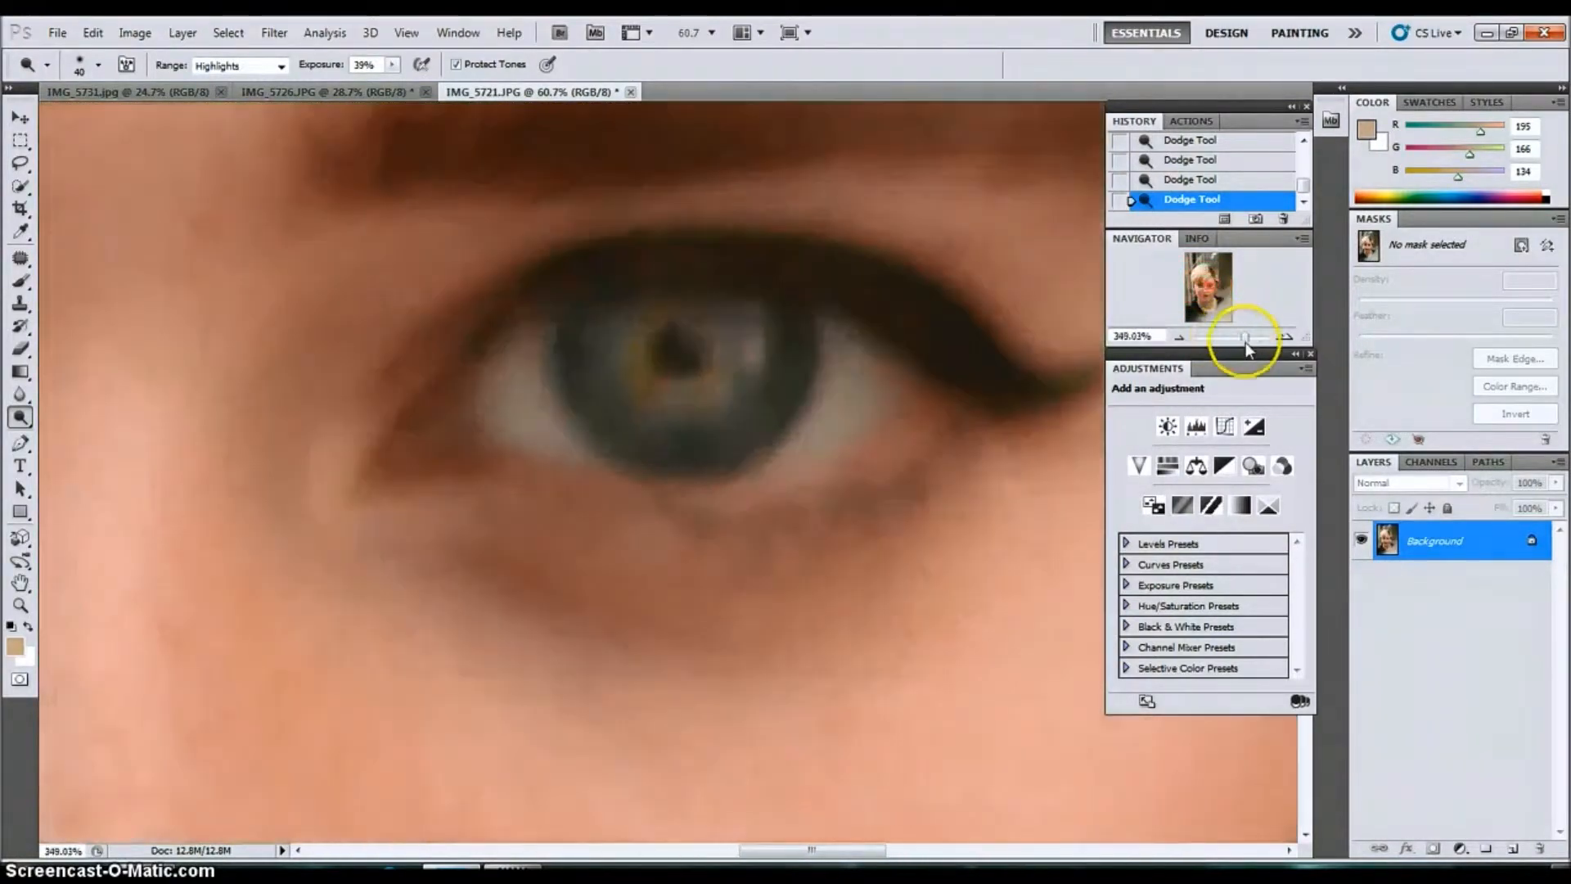
drag(768, 337, 711, 327)
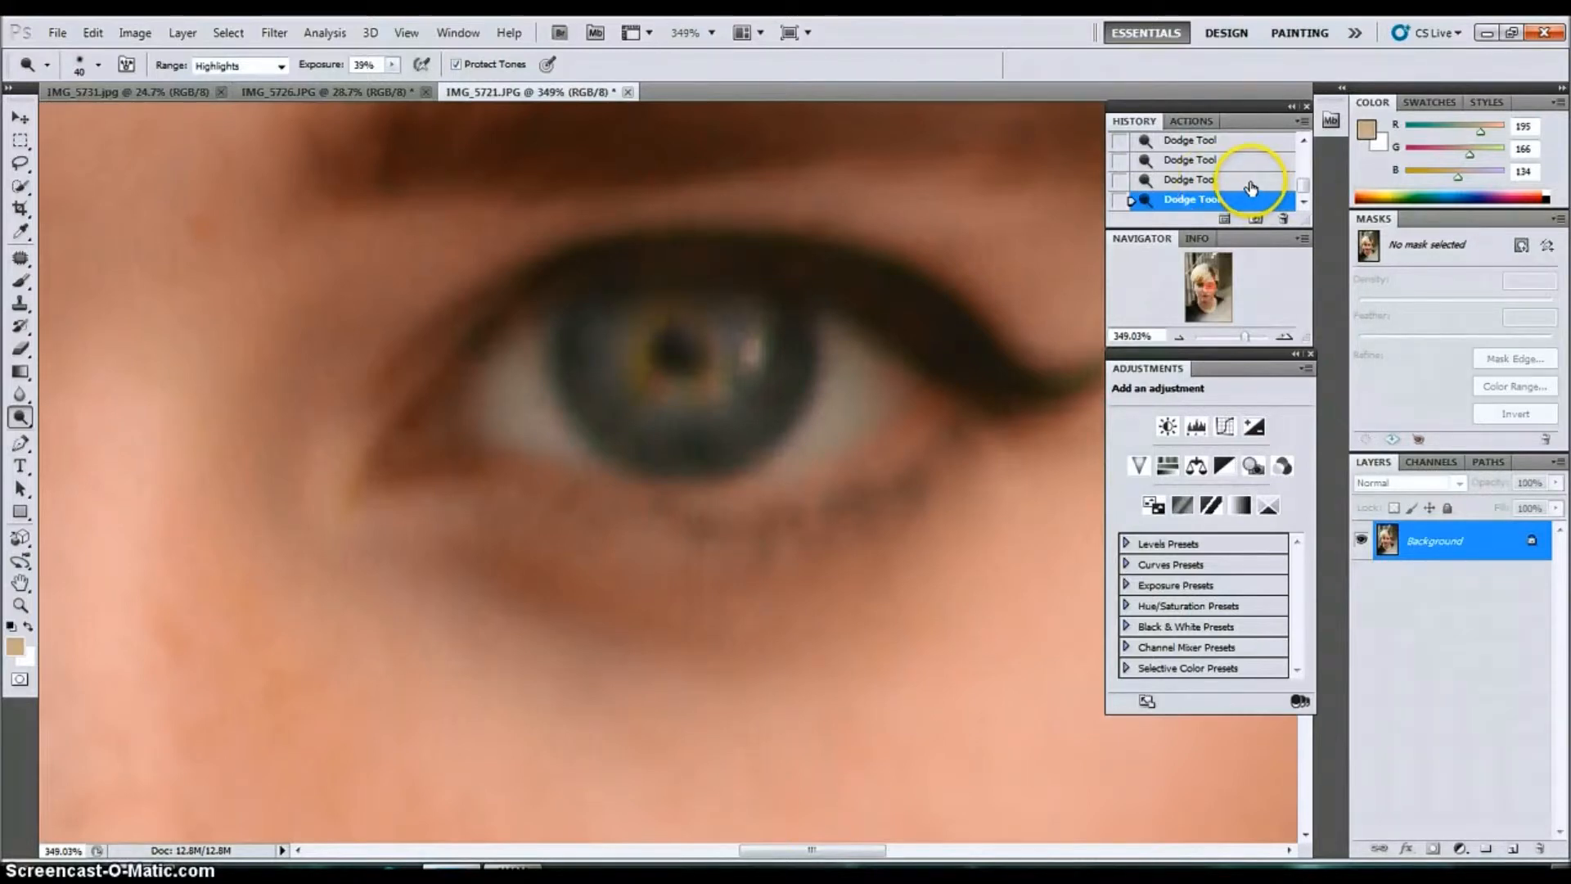
click(1070, 208)
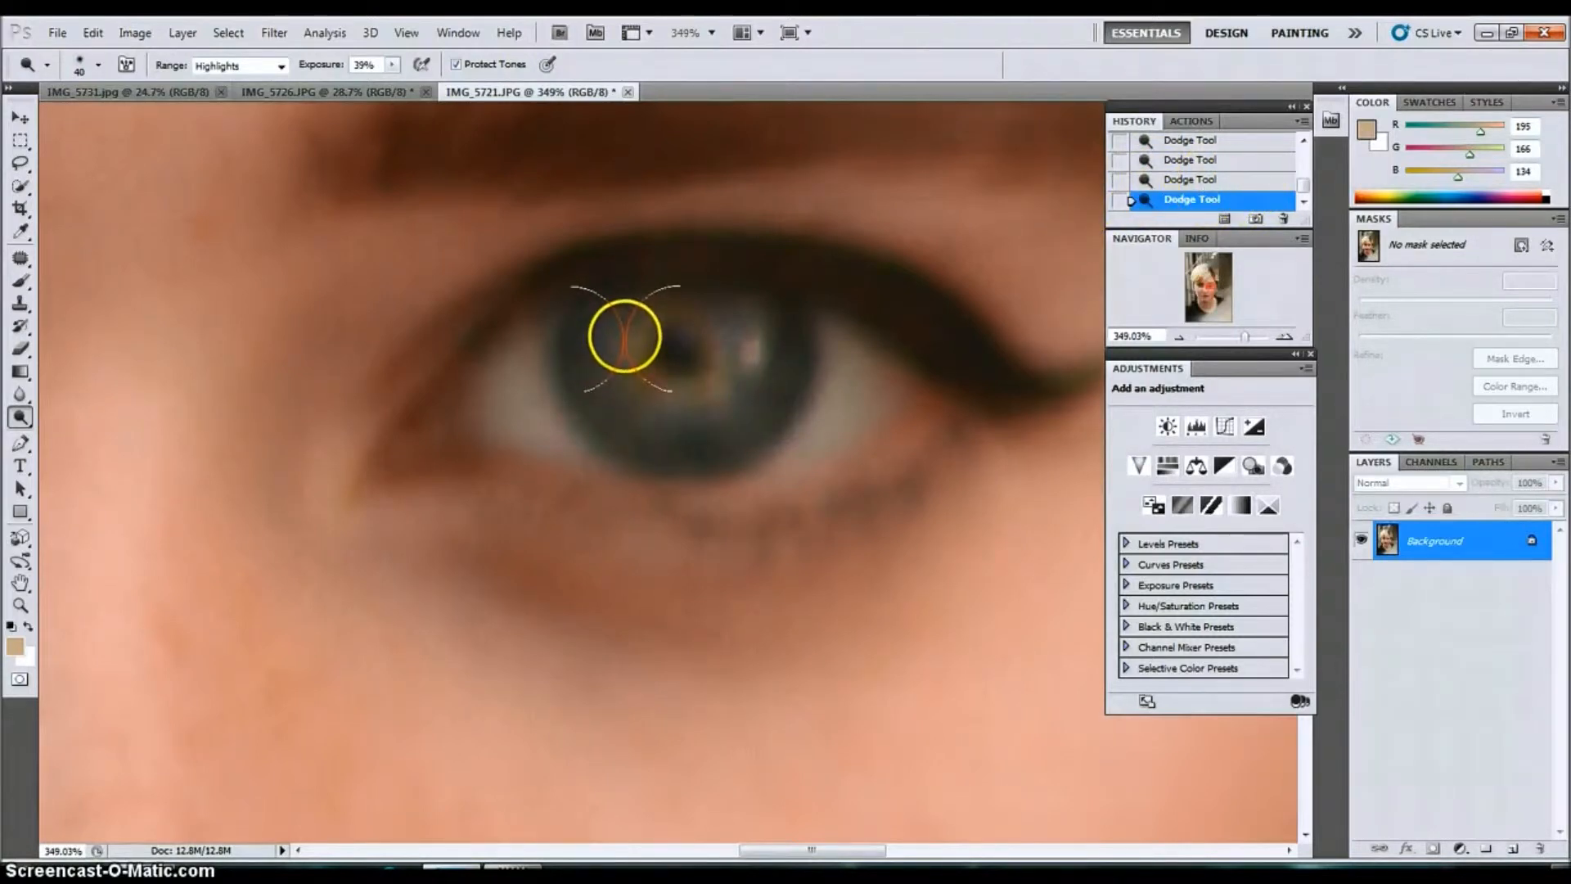
click(697, 317)
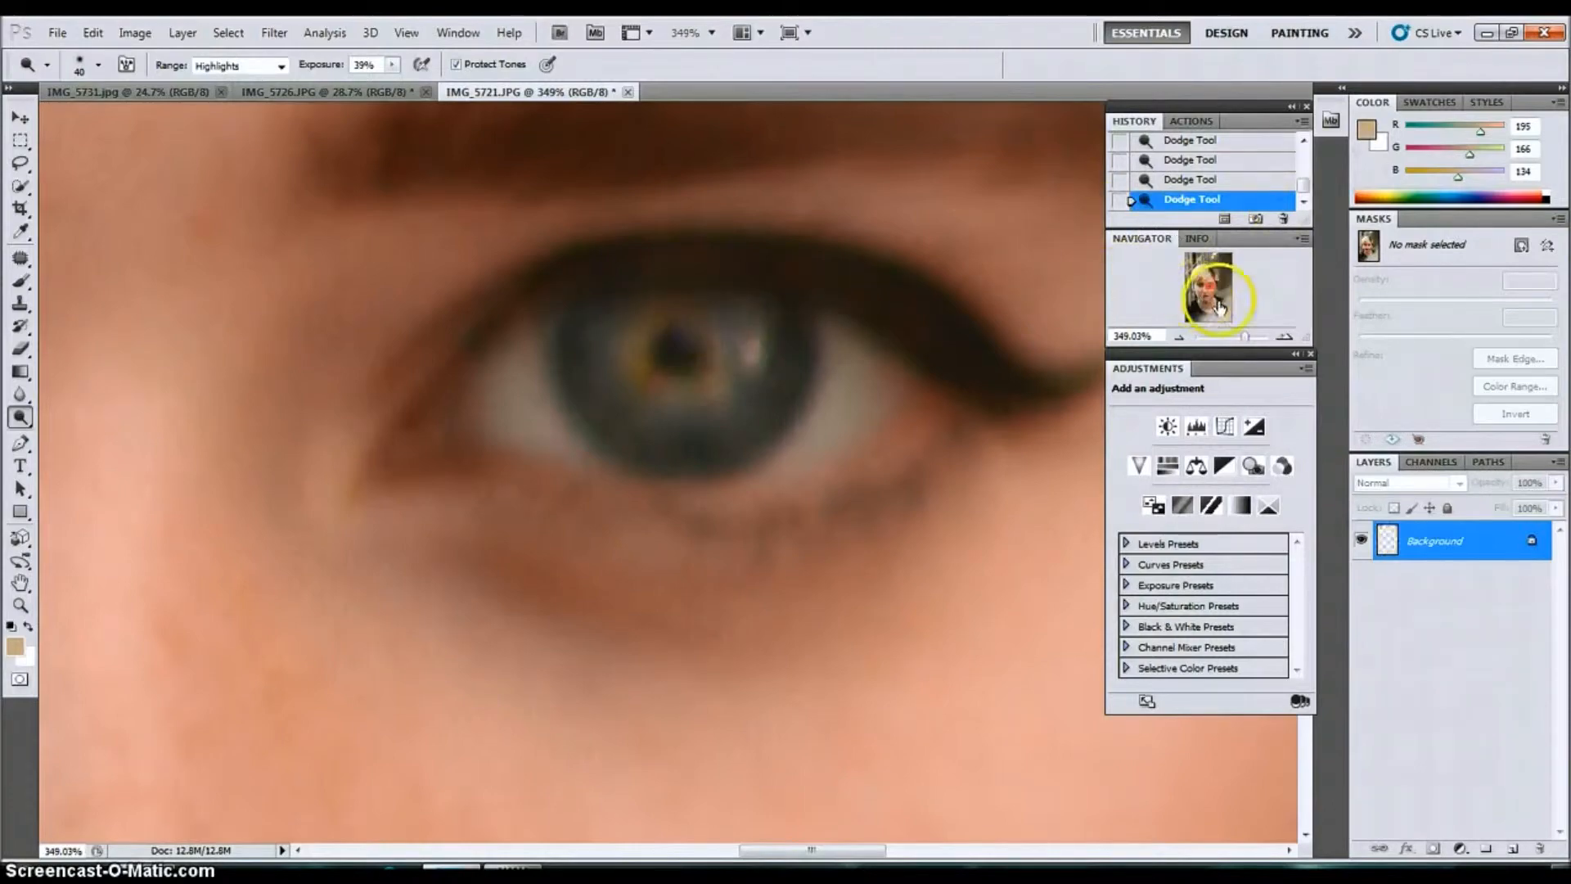
Switch to the Burn tool with its range set to Shadows for darkening the right-hand eye.
mouse_move(1242, 336)
mouse_down()
mouse_move(1221, 336)
mouse_move(1240, 336)
mouse_up()
scroll(1116, 273, up, 3)
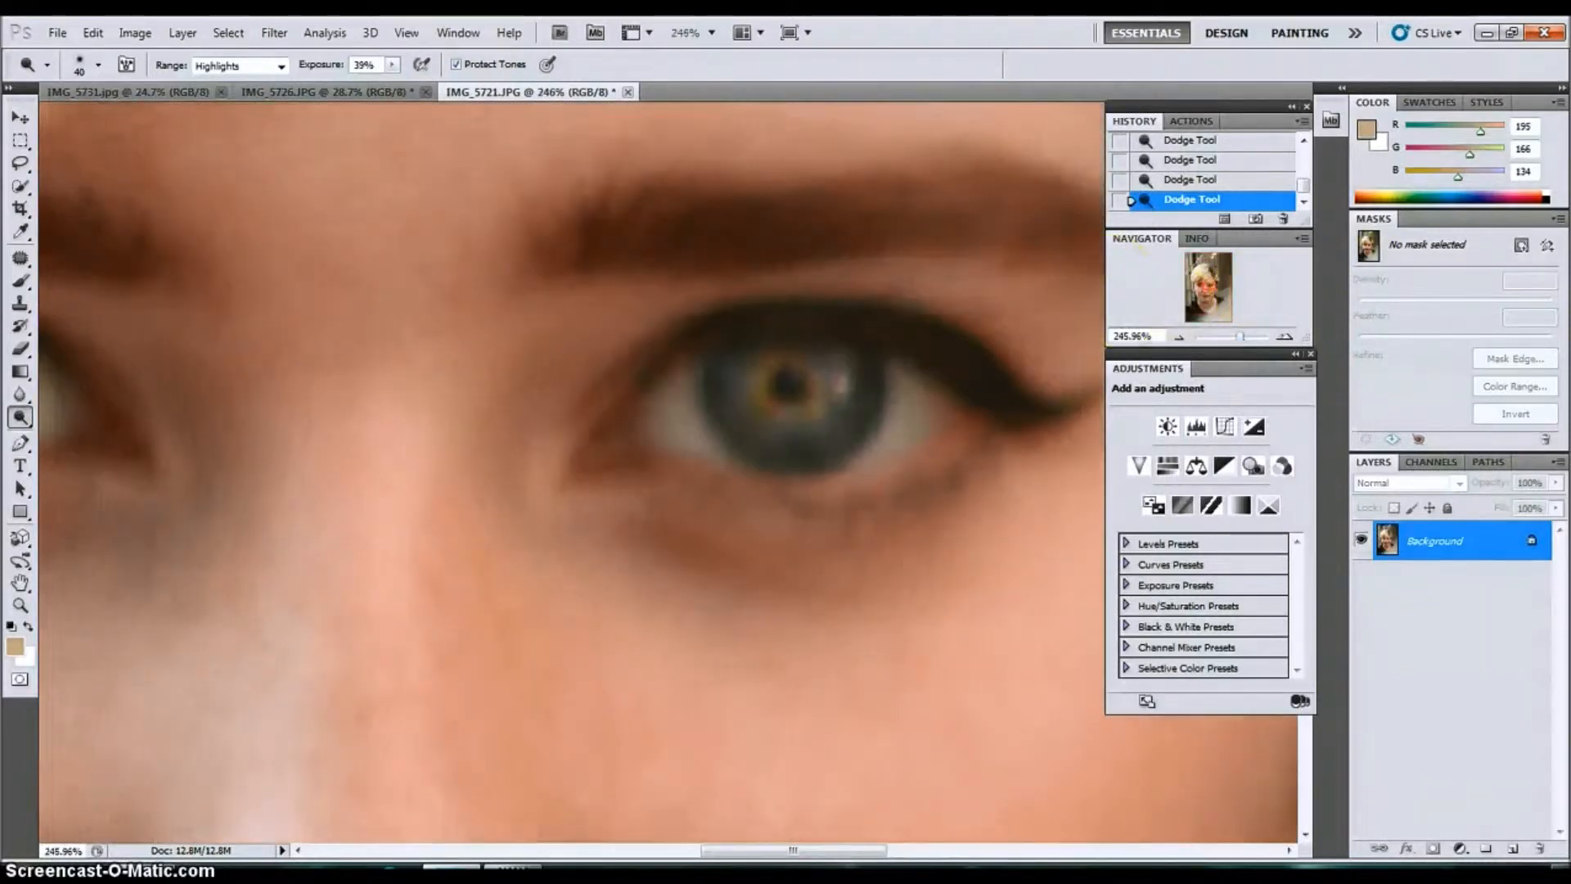
click(17, 423)
click(51, 435)
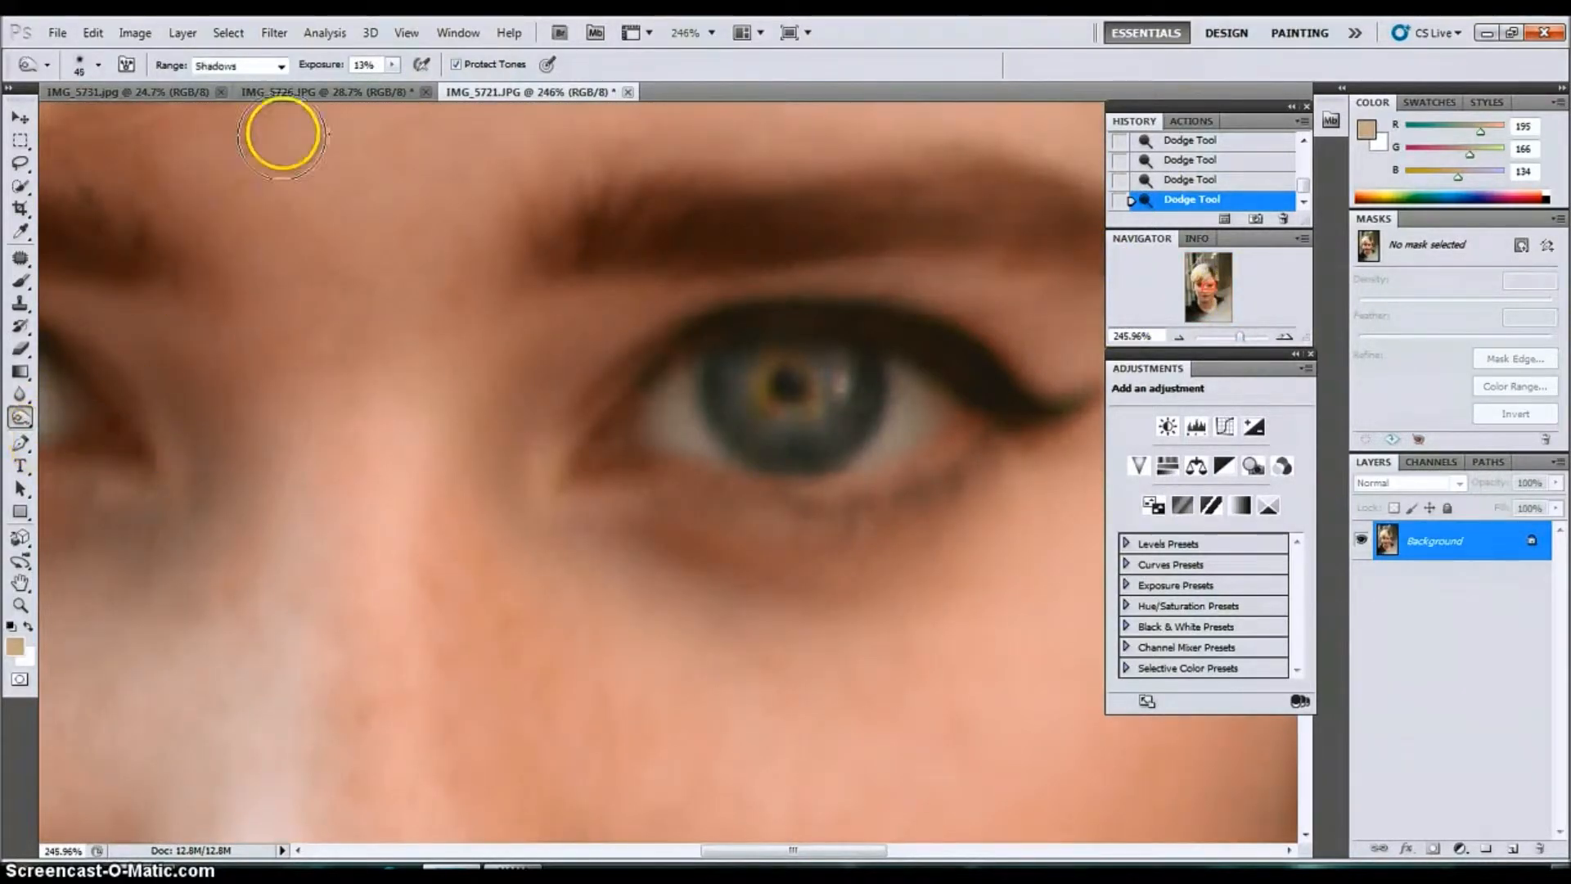
click(394, 65)
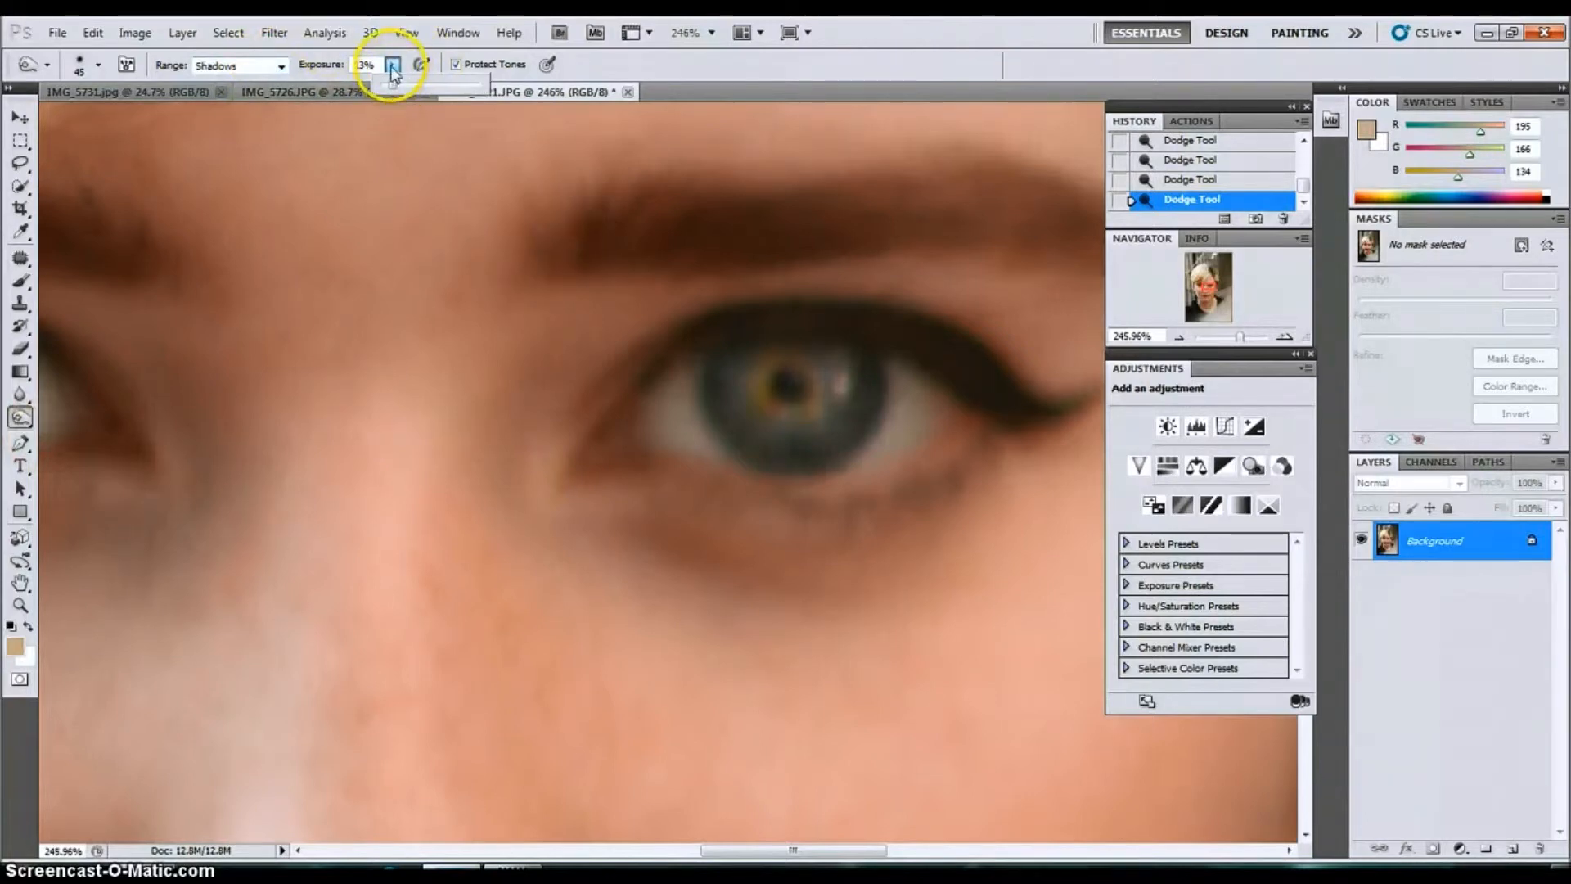
click(281, 67)
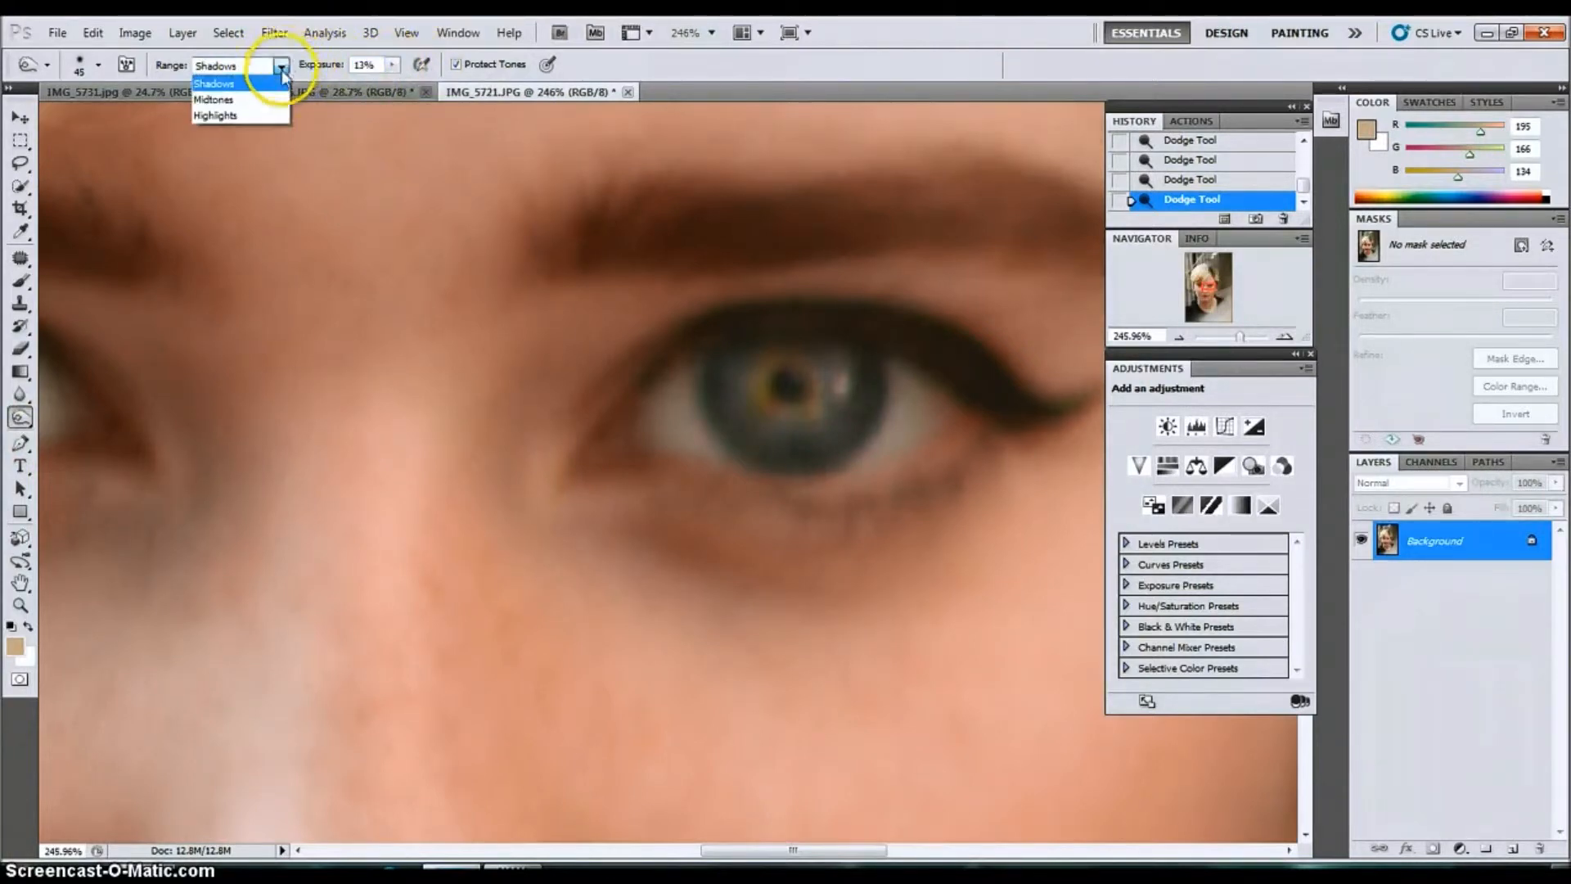
click(263, 83)
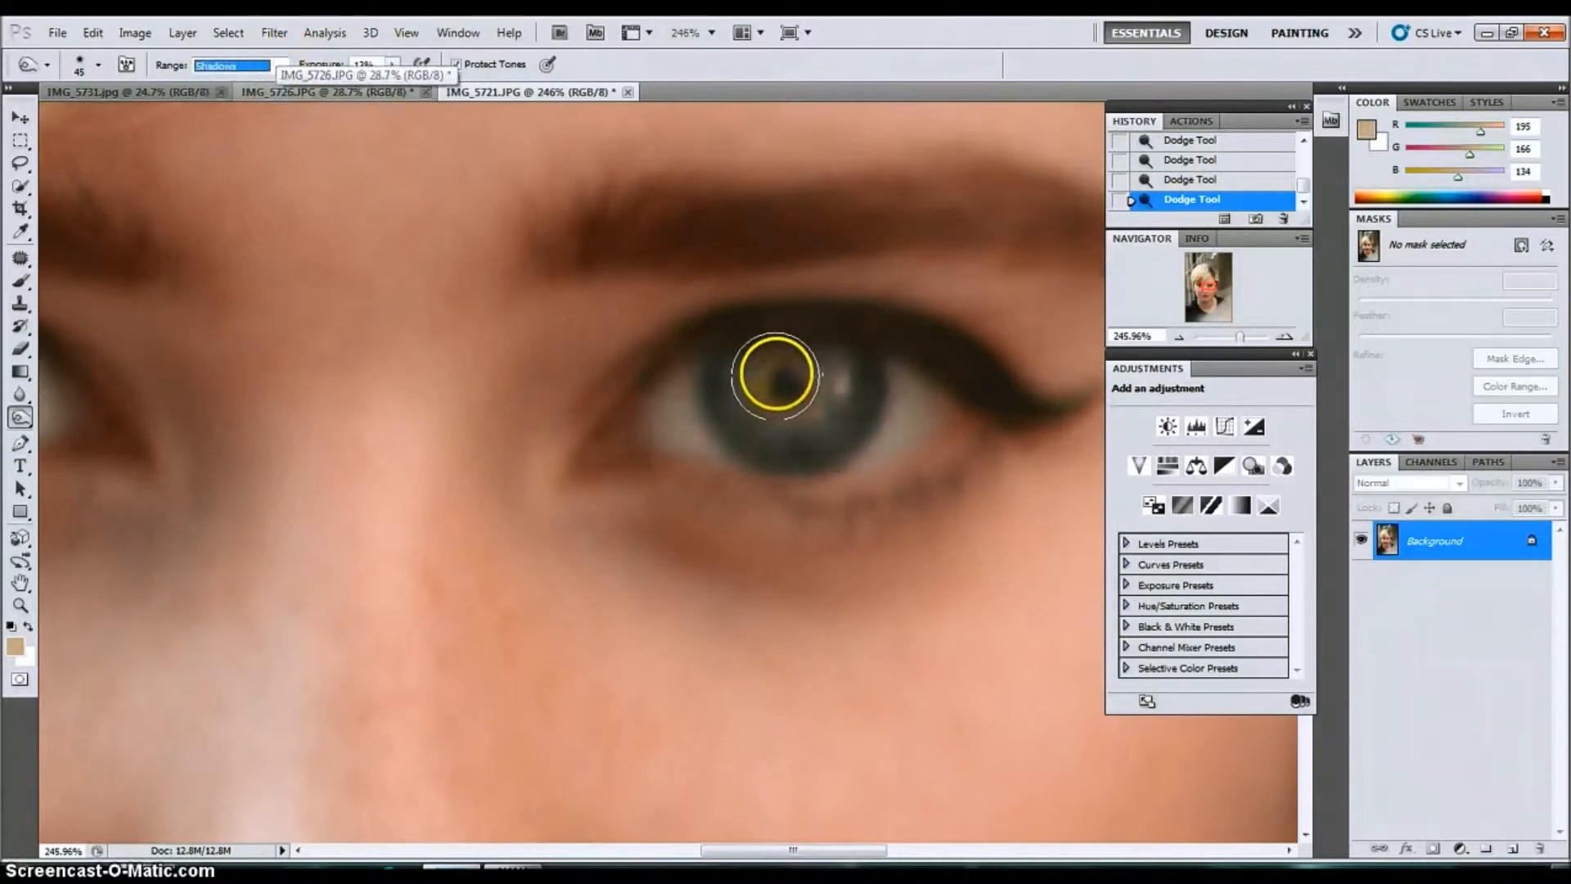
click(787, 383)
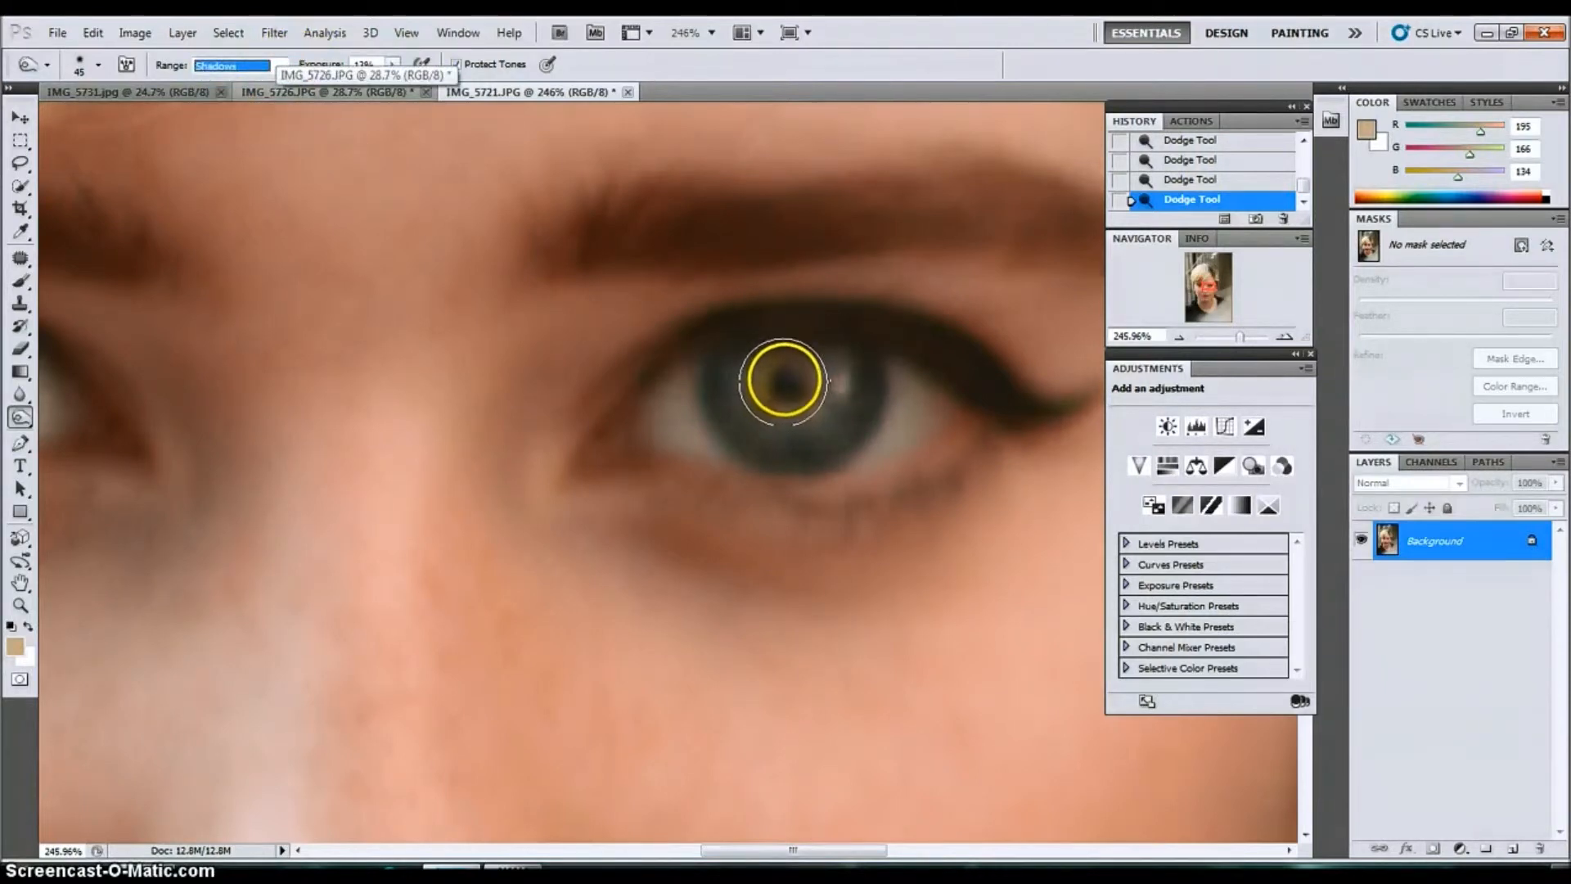
Reduce the Burn brush to 15 px so it fits the pupil of the right-hand eye.
click(98, 65)
drag(72, 121, 62, 119)
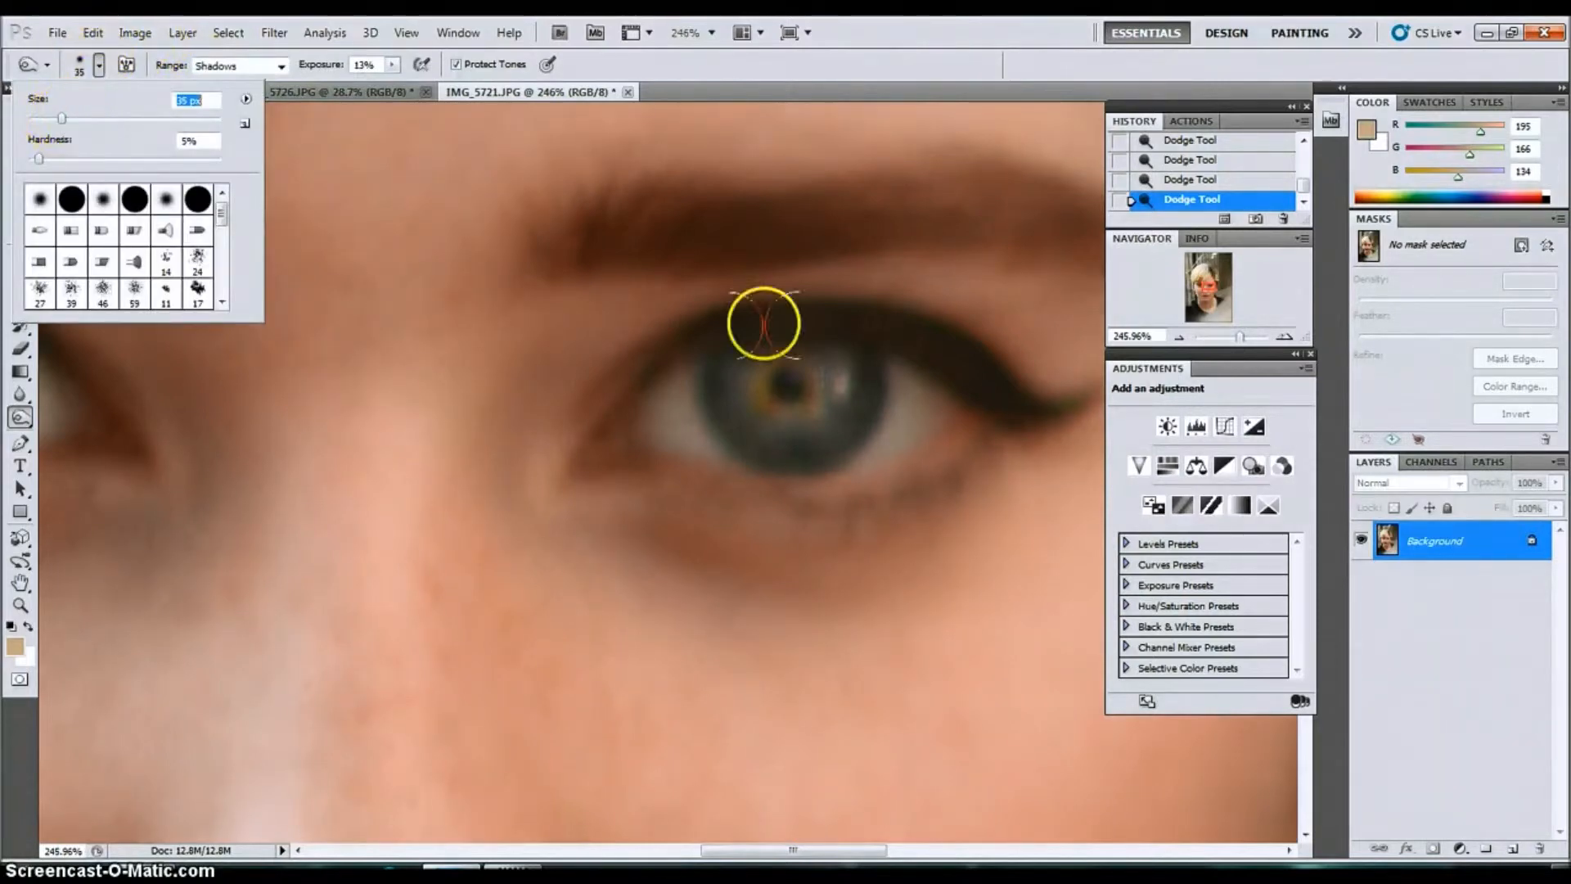
click(799, 382)
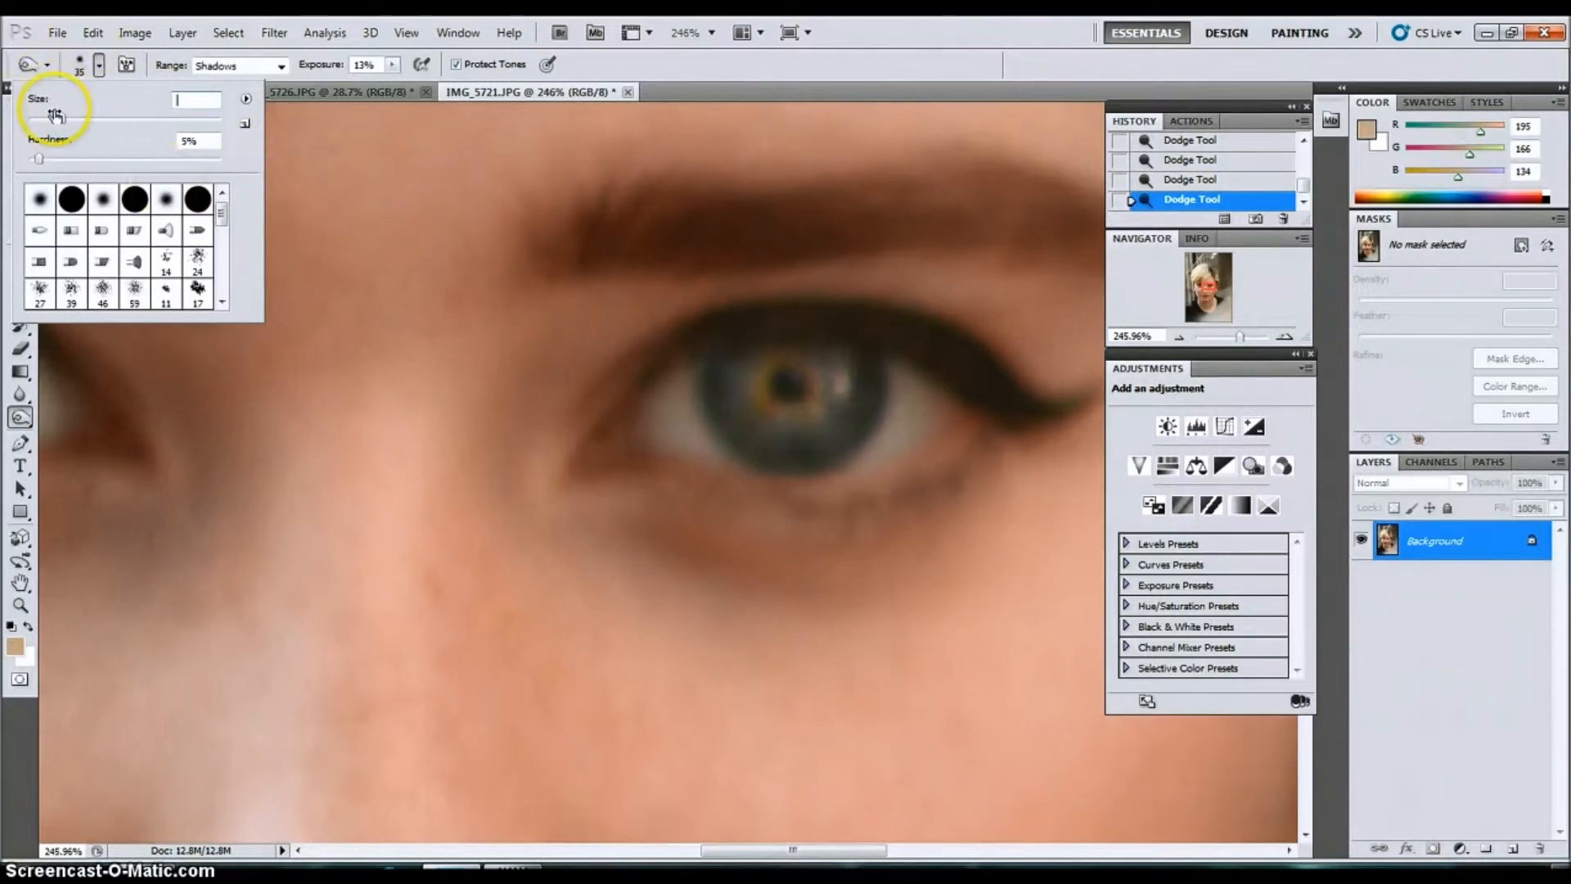
drag(59, 121, 49, 121)
click(811, 356)
drag(53, 123, 99, 123)
key(Return)
key(bracketleft)
key(bracketleft)
key(bracketleft)
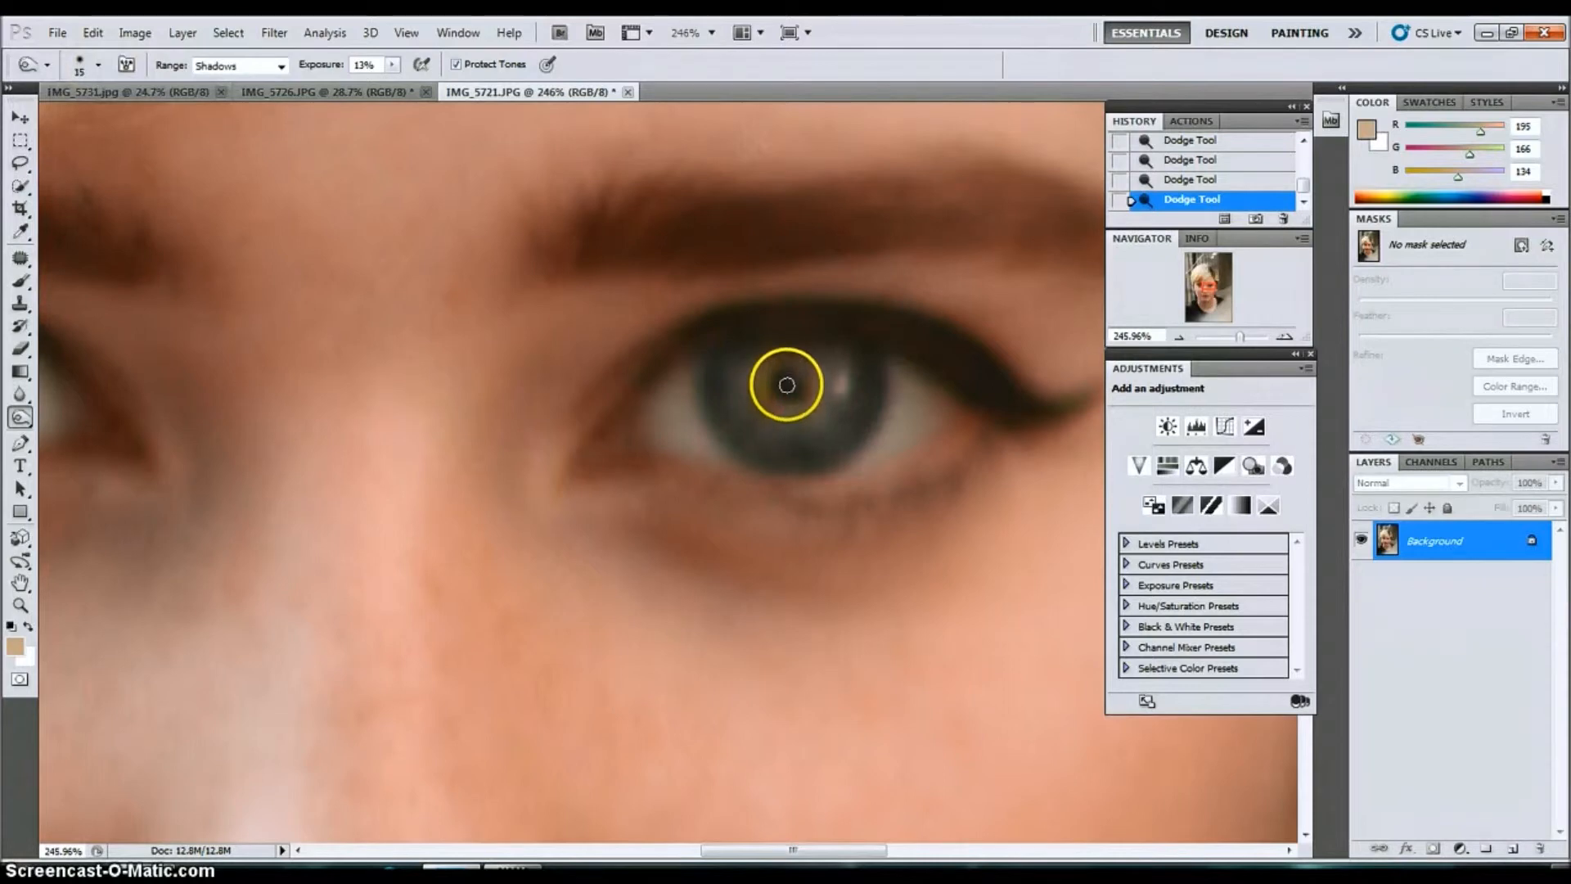
Burn the pupil and the outer rim of the iris in the right-hand eye, using a 20 px brush for the rim.
click(788, 385)
click(798, 388)
mouse_move(865, 357)
mouse_down()
mouse_move(867, 408)
mouse_move(817, 456)
mouse_move(696, 361)
mouse_up()
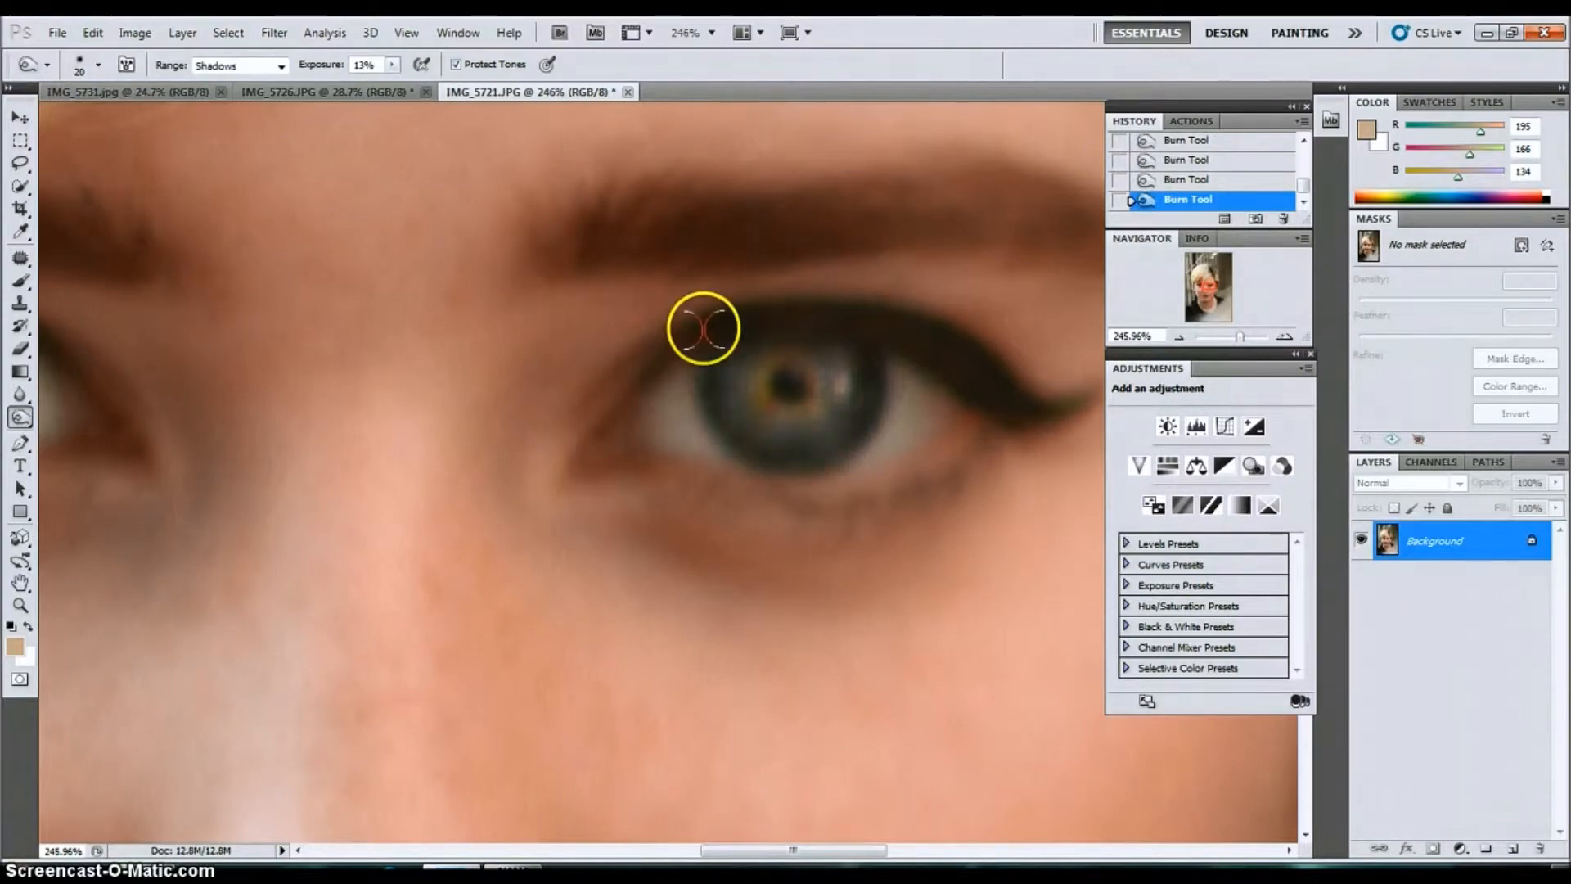
Compare the recent Burn states in the history and roll back the last Burn stroke.
drag(1240, 336, 1239, 340)
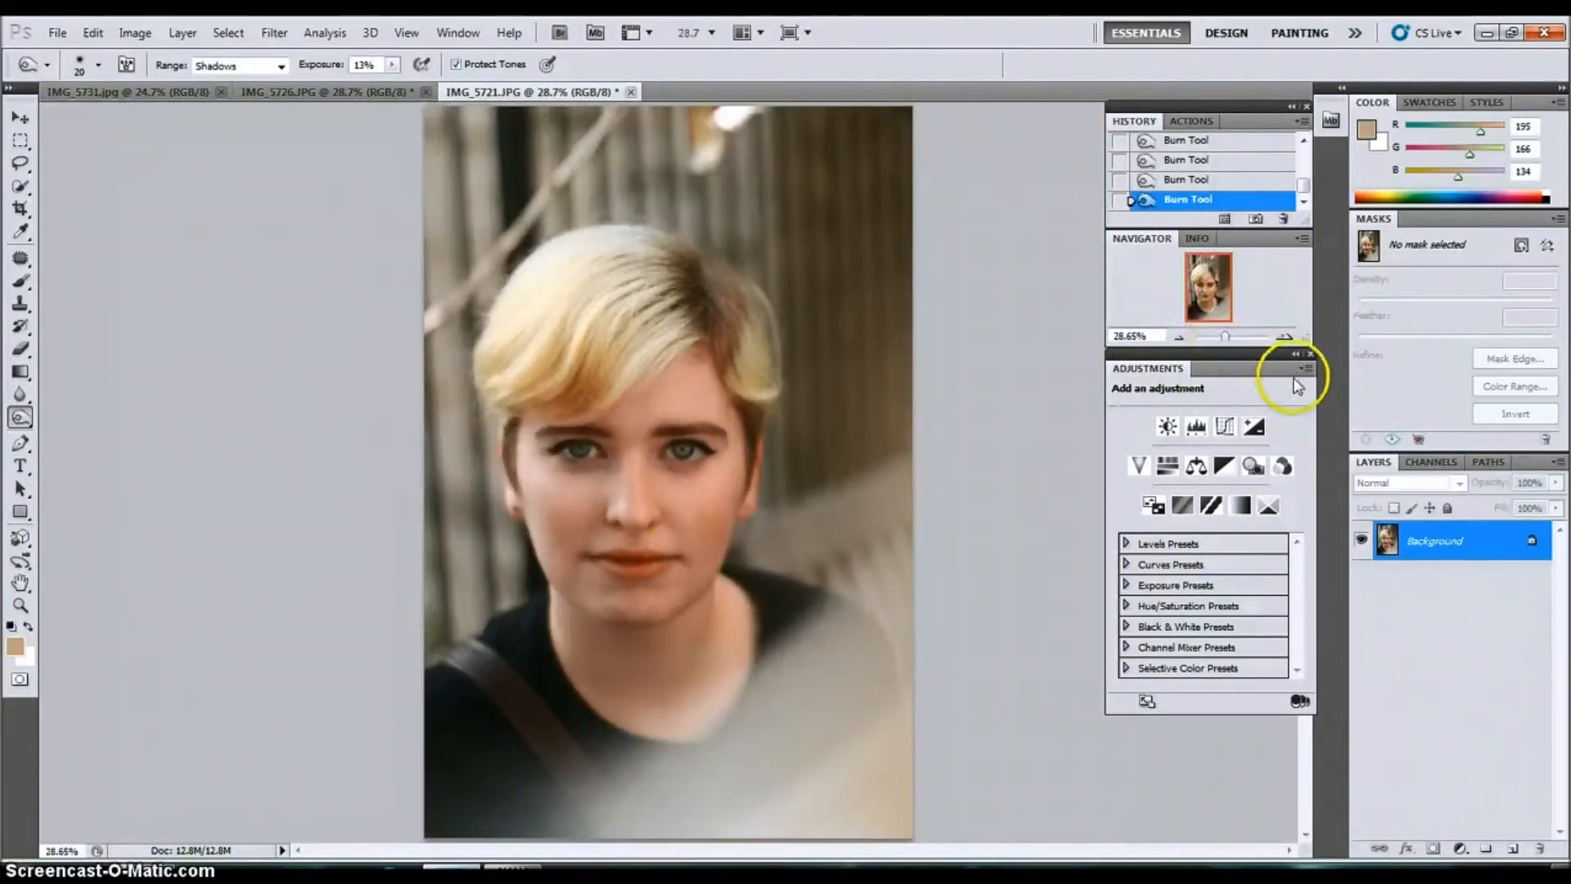
drag(1229, 335, 1234, 334)
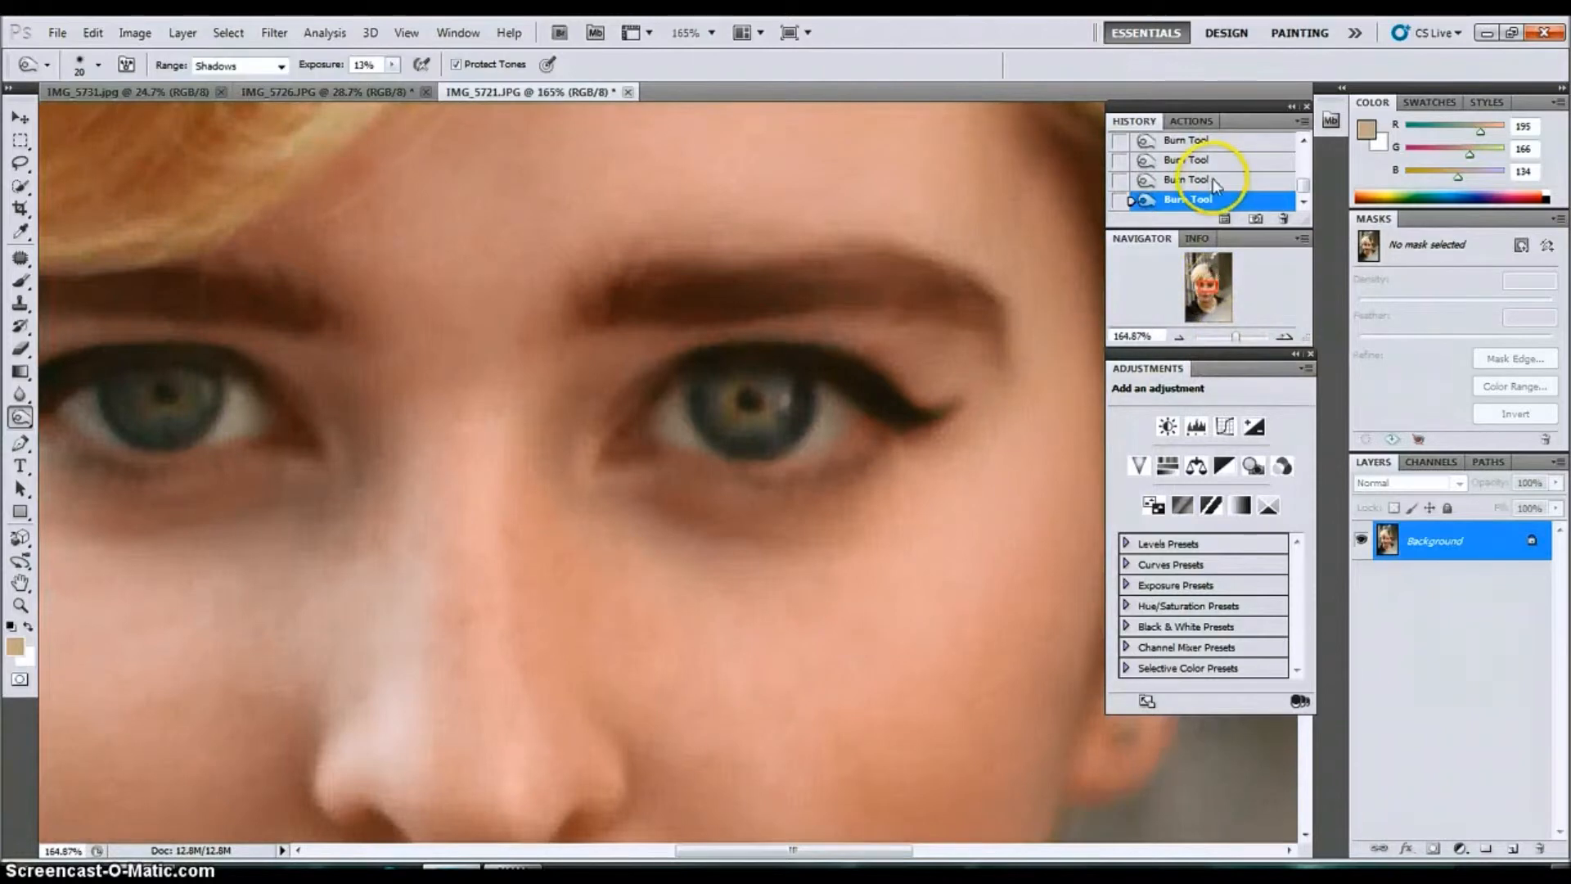
click(1214, 184)
click(1207, 163)
scroll(1203, 173, up, 1)
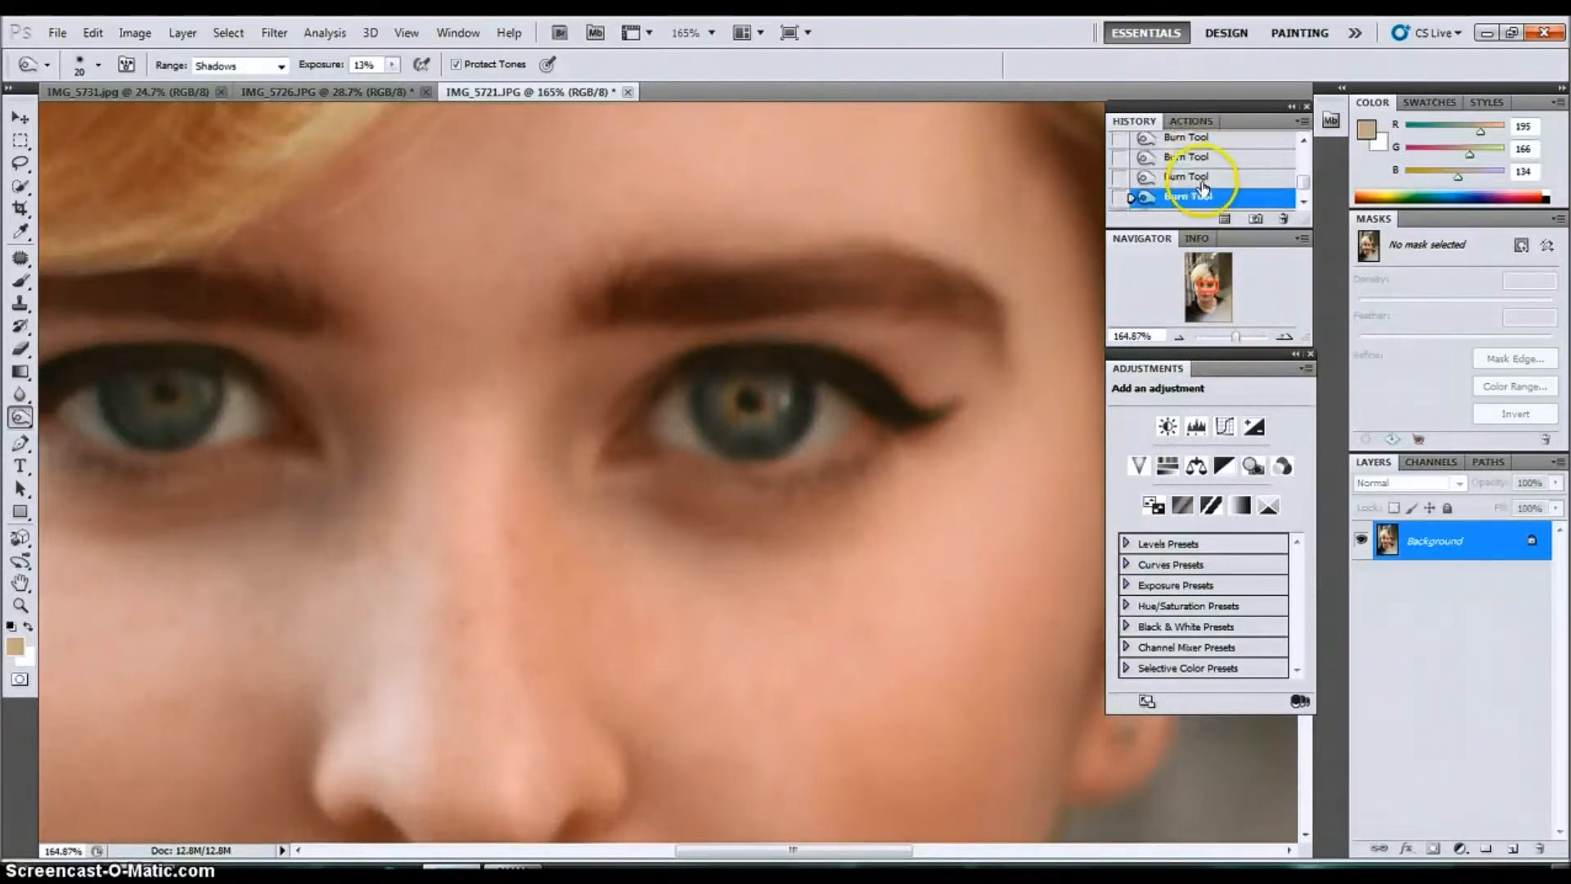
click(1200, 177)
click(1197, 159)
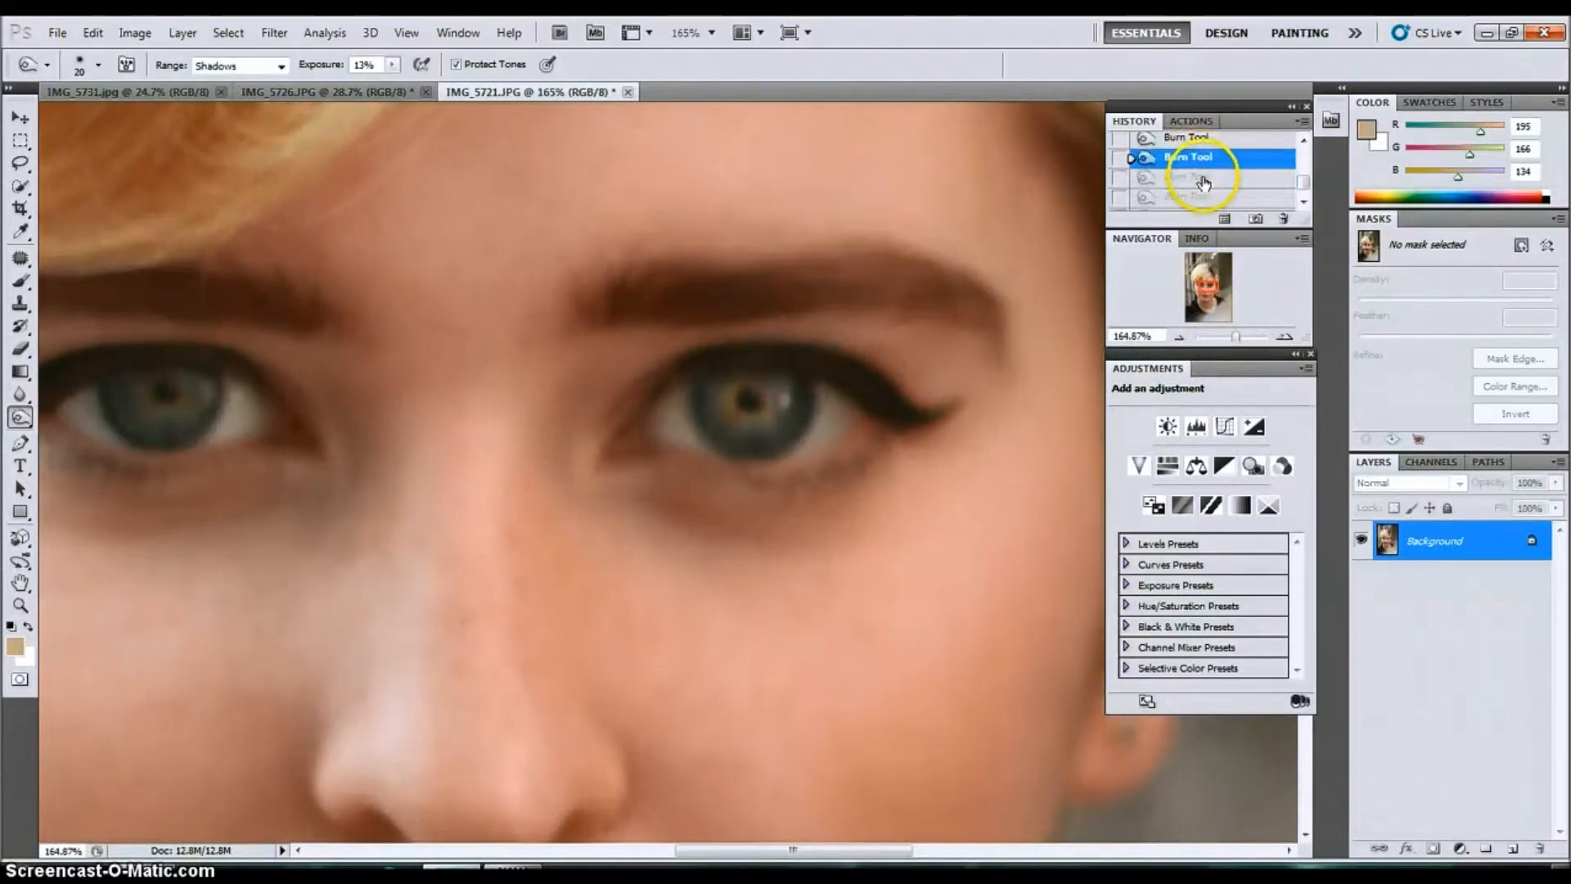
click(1203, 179)
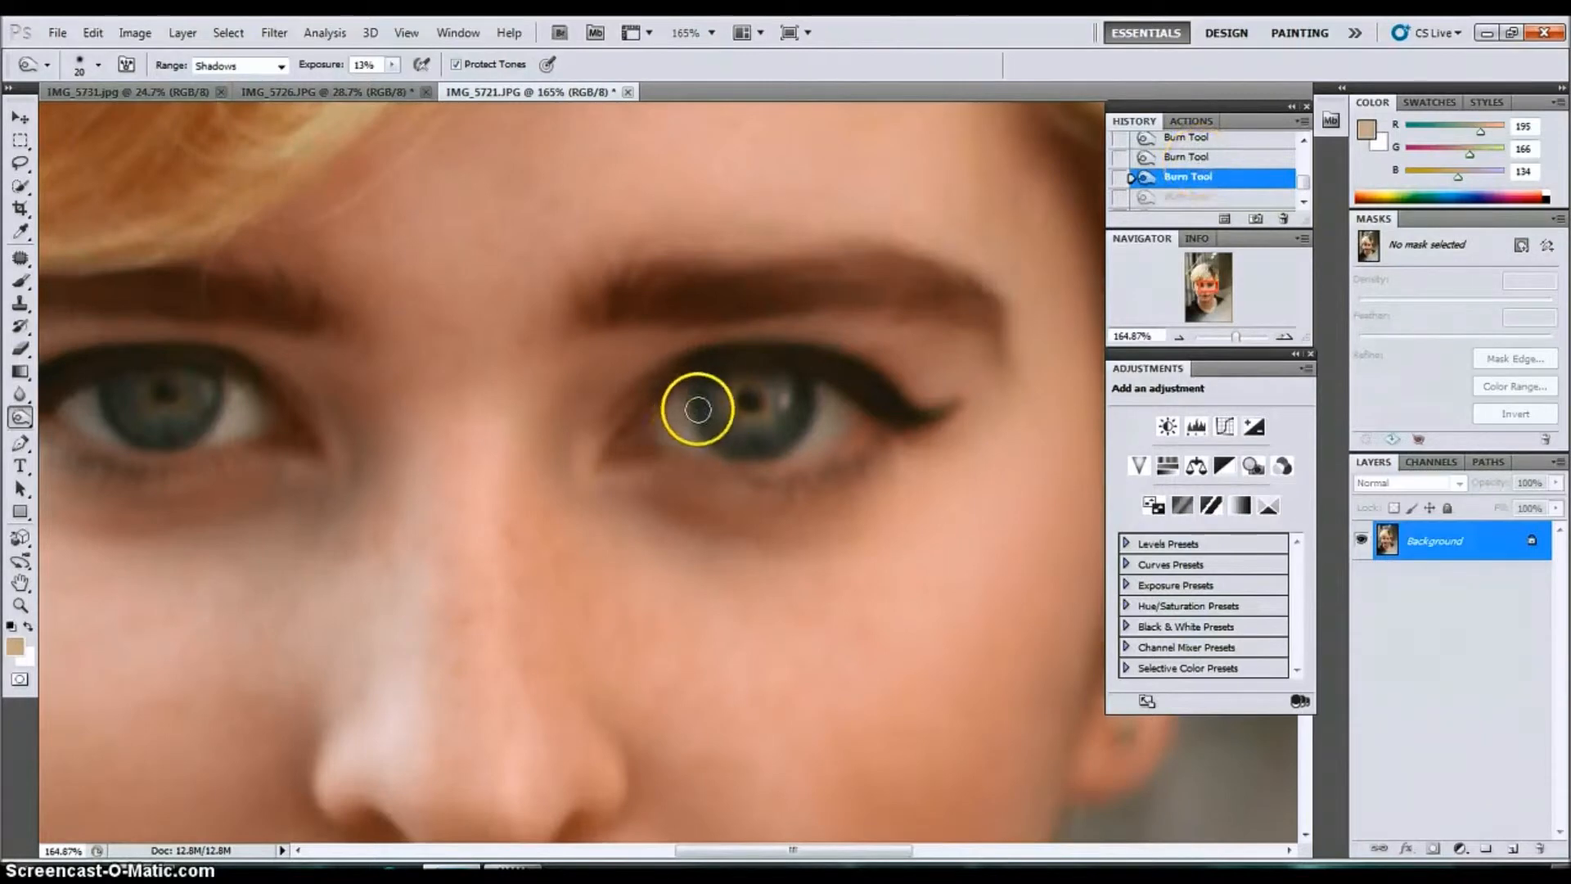
Burn the iris rim of the right-hand eye again with a 30 px brush at 8% exposure.
key(bracketright)
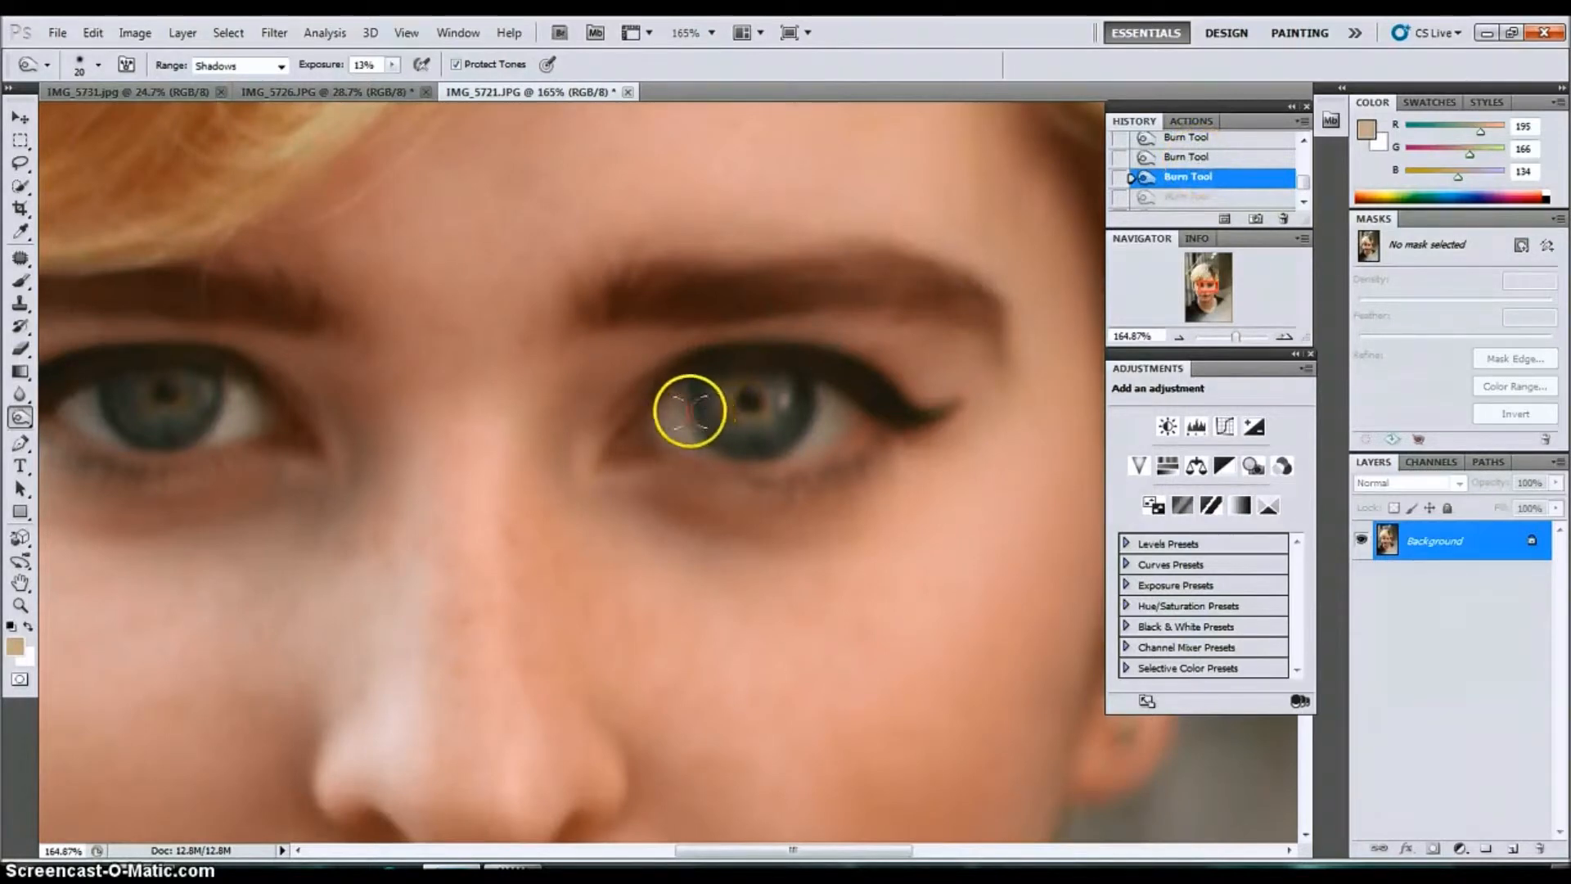
drag(393, 85, 398, 85)
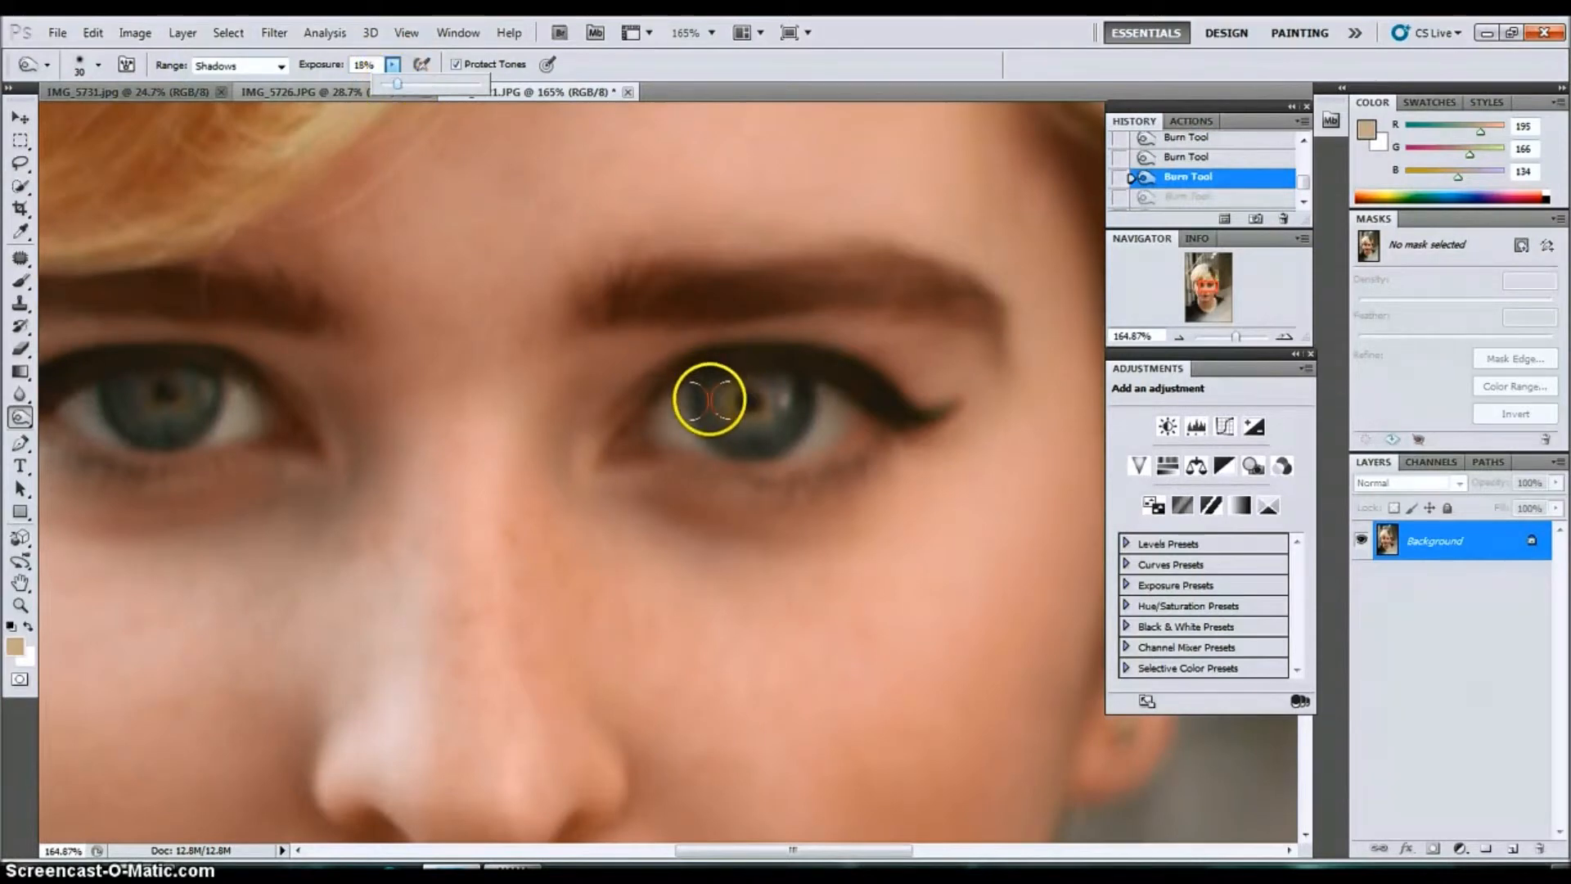
drag(398, 85, 387, 85)
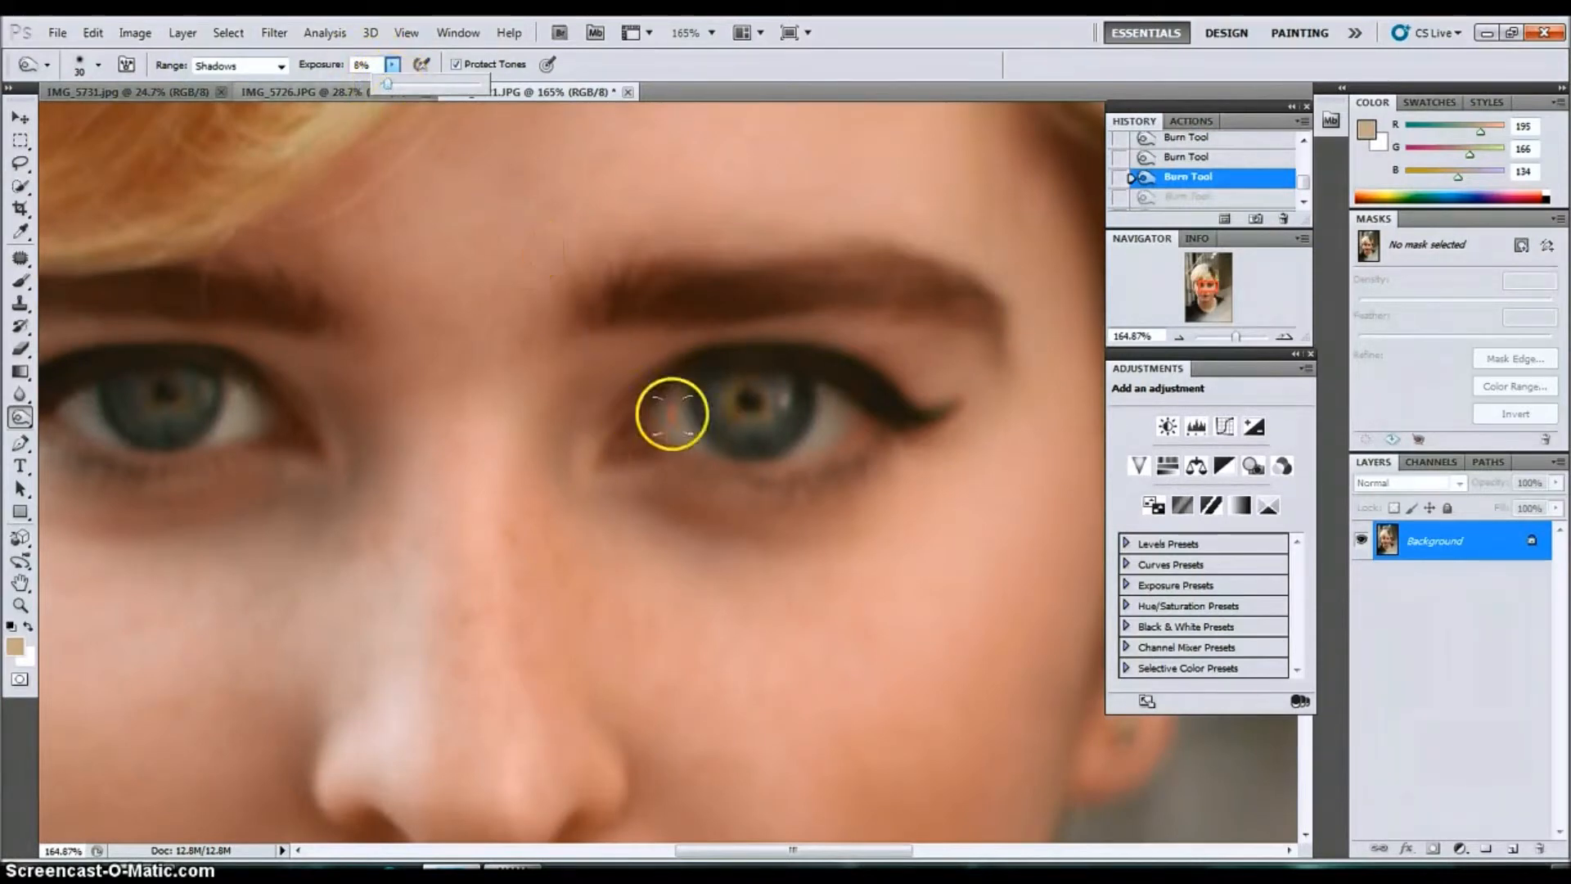
click(697, 390)
mouse_move(769, 445)
mouse_down()
mouse_move(797, 416)
mouse_move(744, 360)
mouse_move(779, 360)
mouse_up()
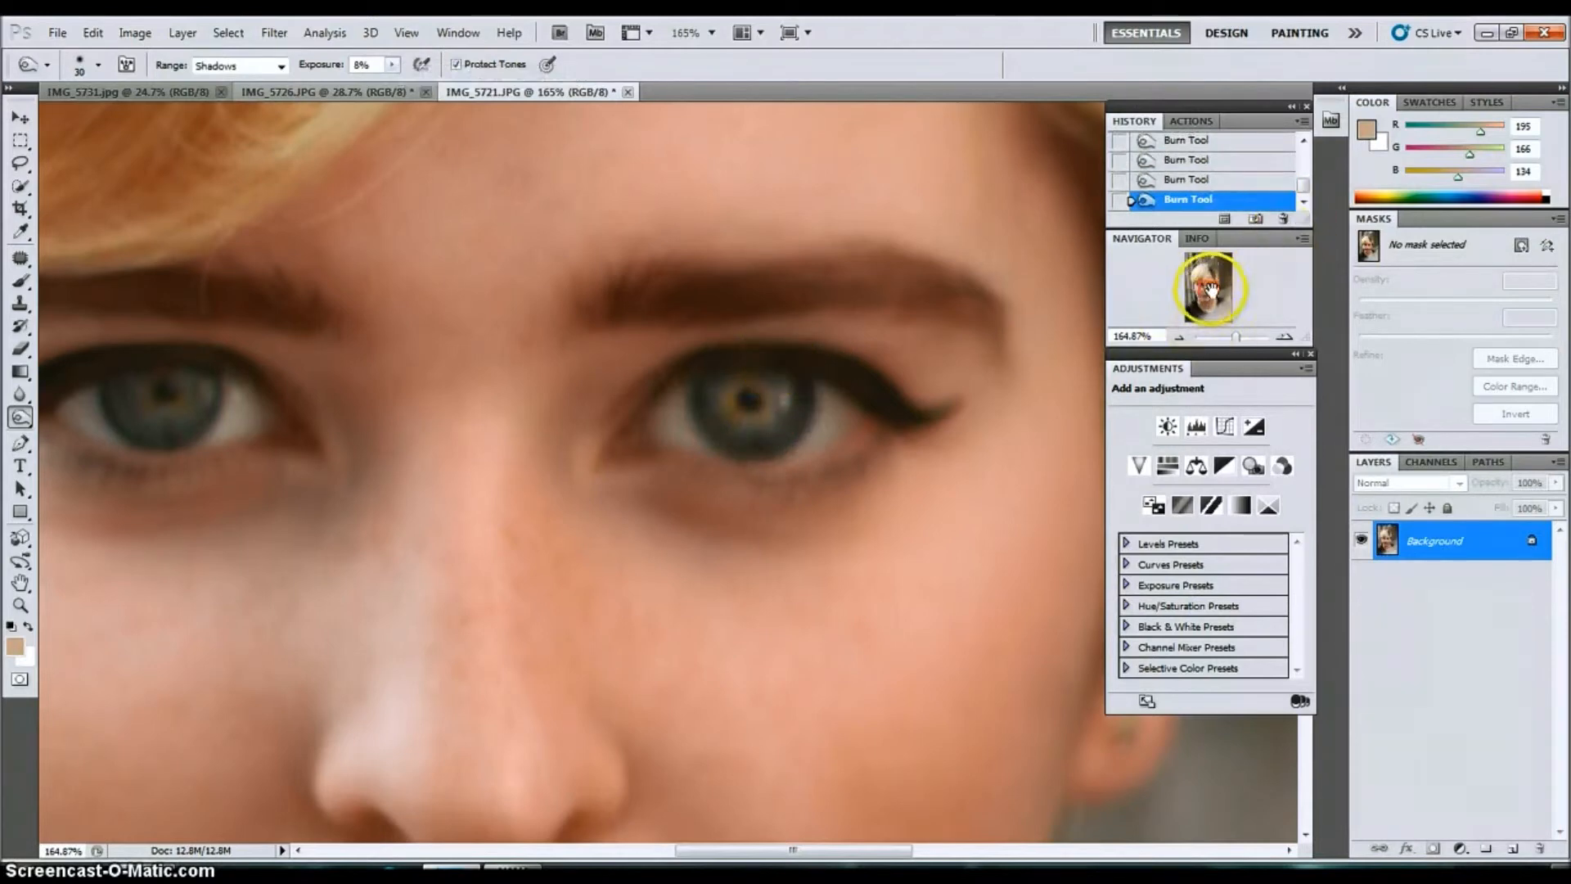
Dodge the left-hand eye's iris with Highlights at 39% exposure, and burn its darker areas with Shadows at 8% exposure.
drag(1214, 287, 1205, 288)
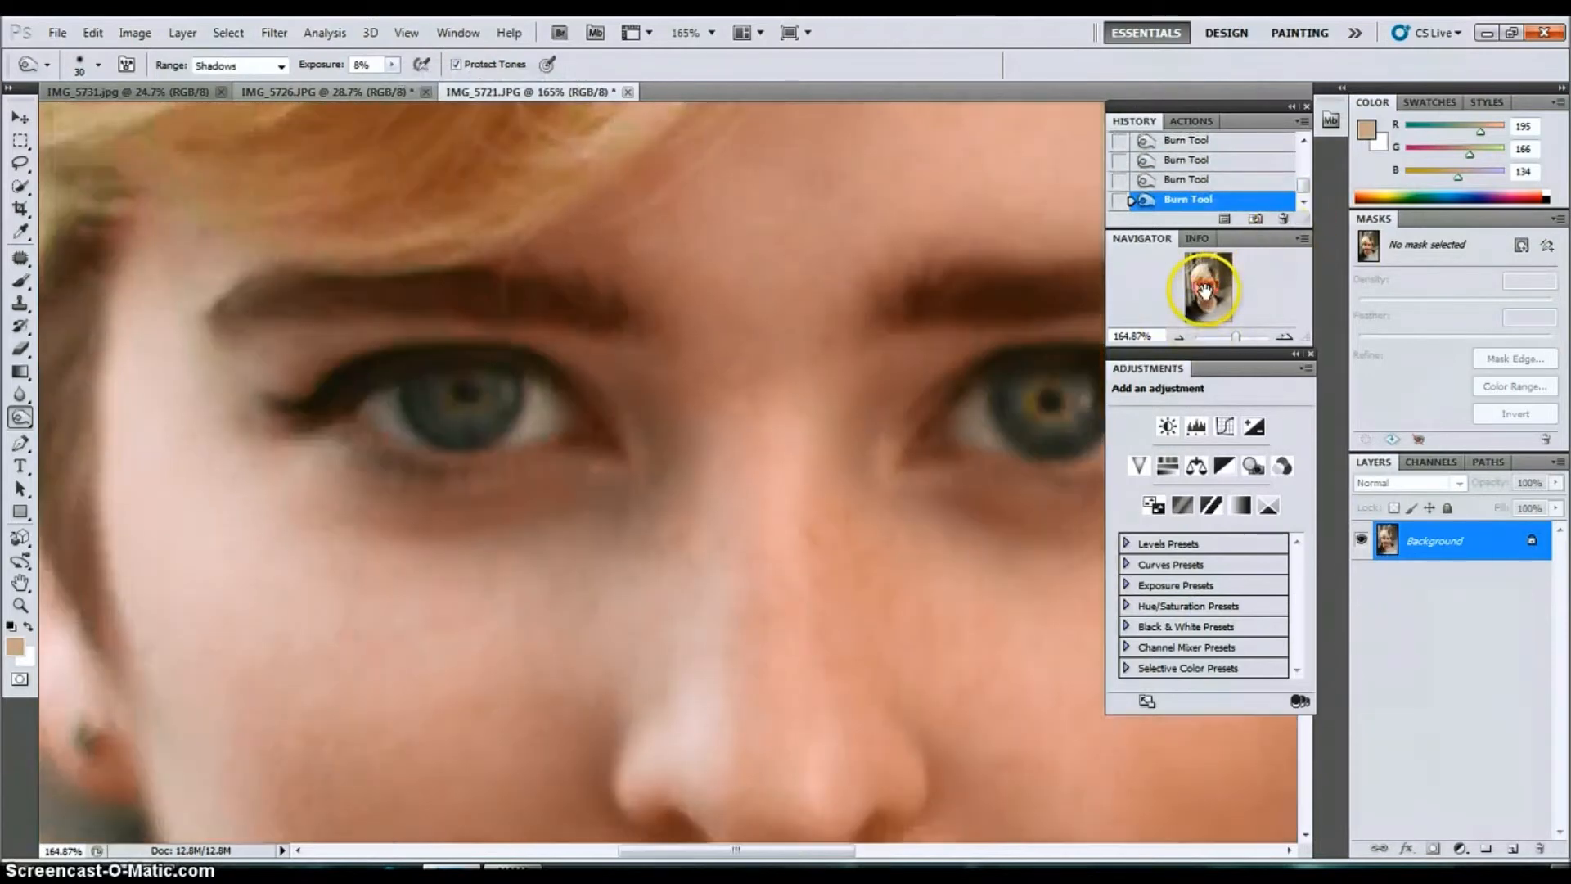
click(1232, 337)
drag(1232, 337, 1240, 337)
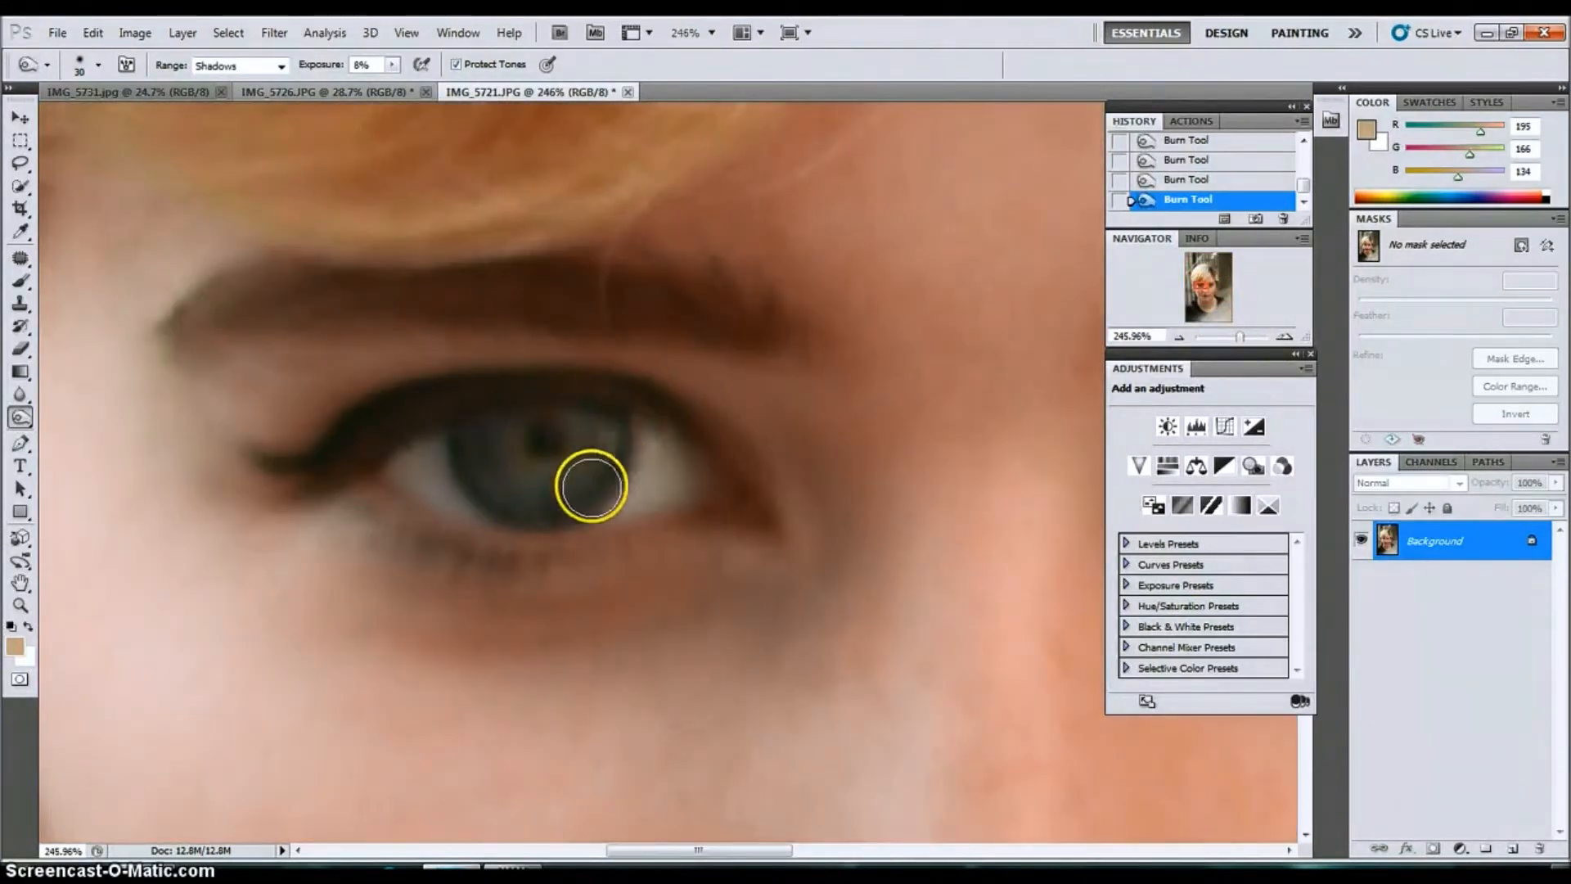
right_click(21, 417)
click(82, 409)
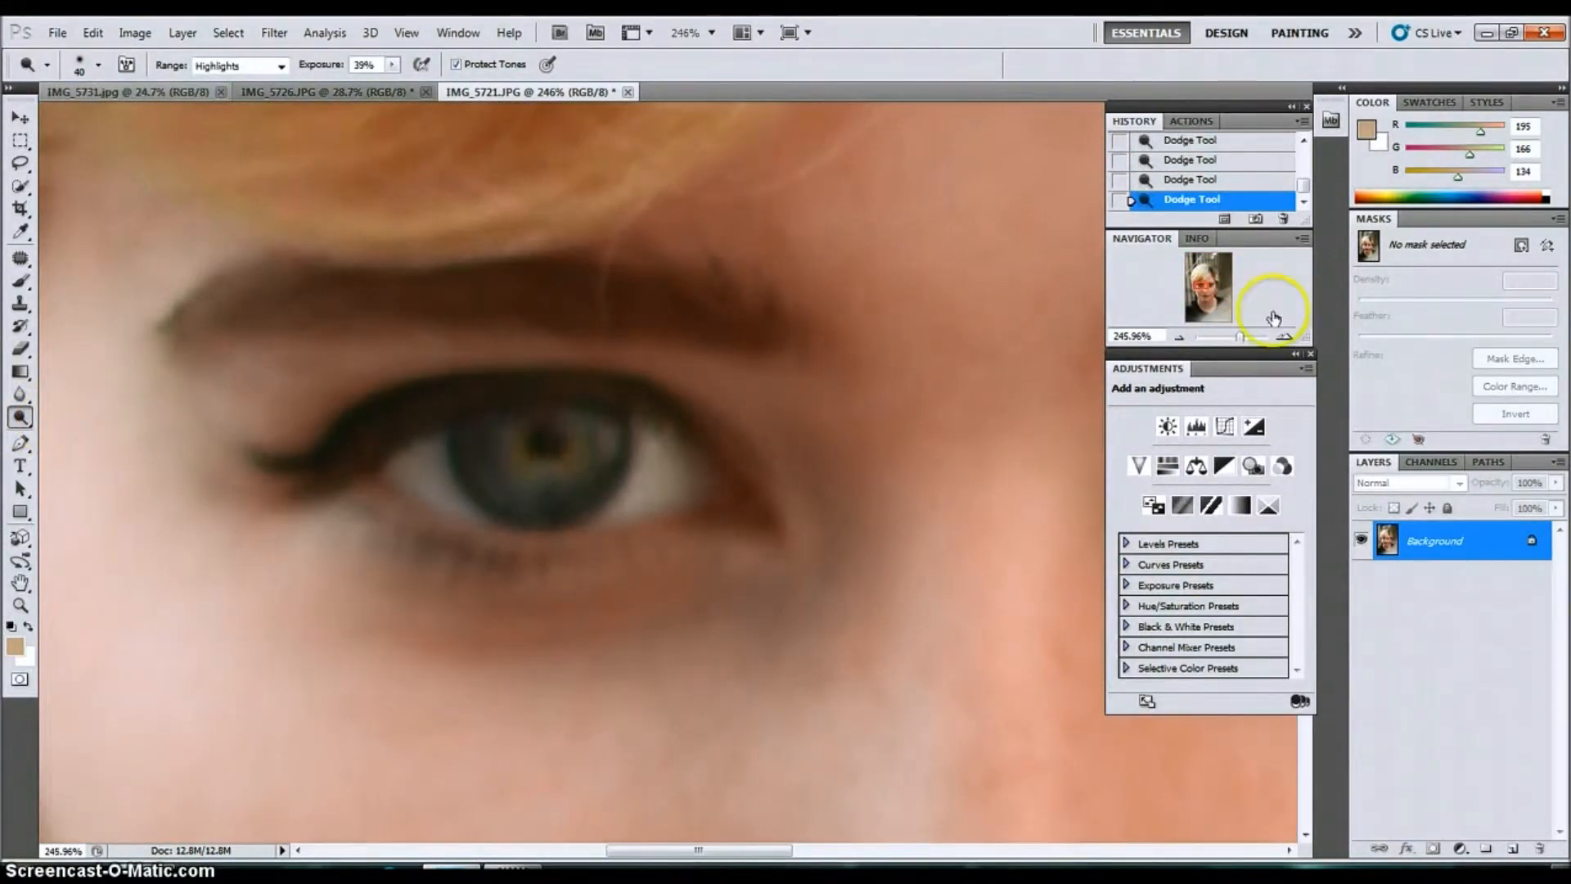
drag(1240, 338, 1234, 338)
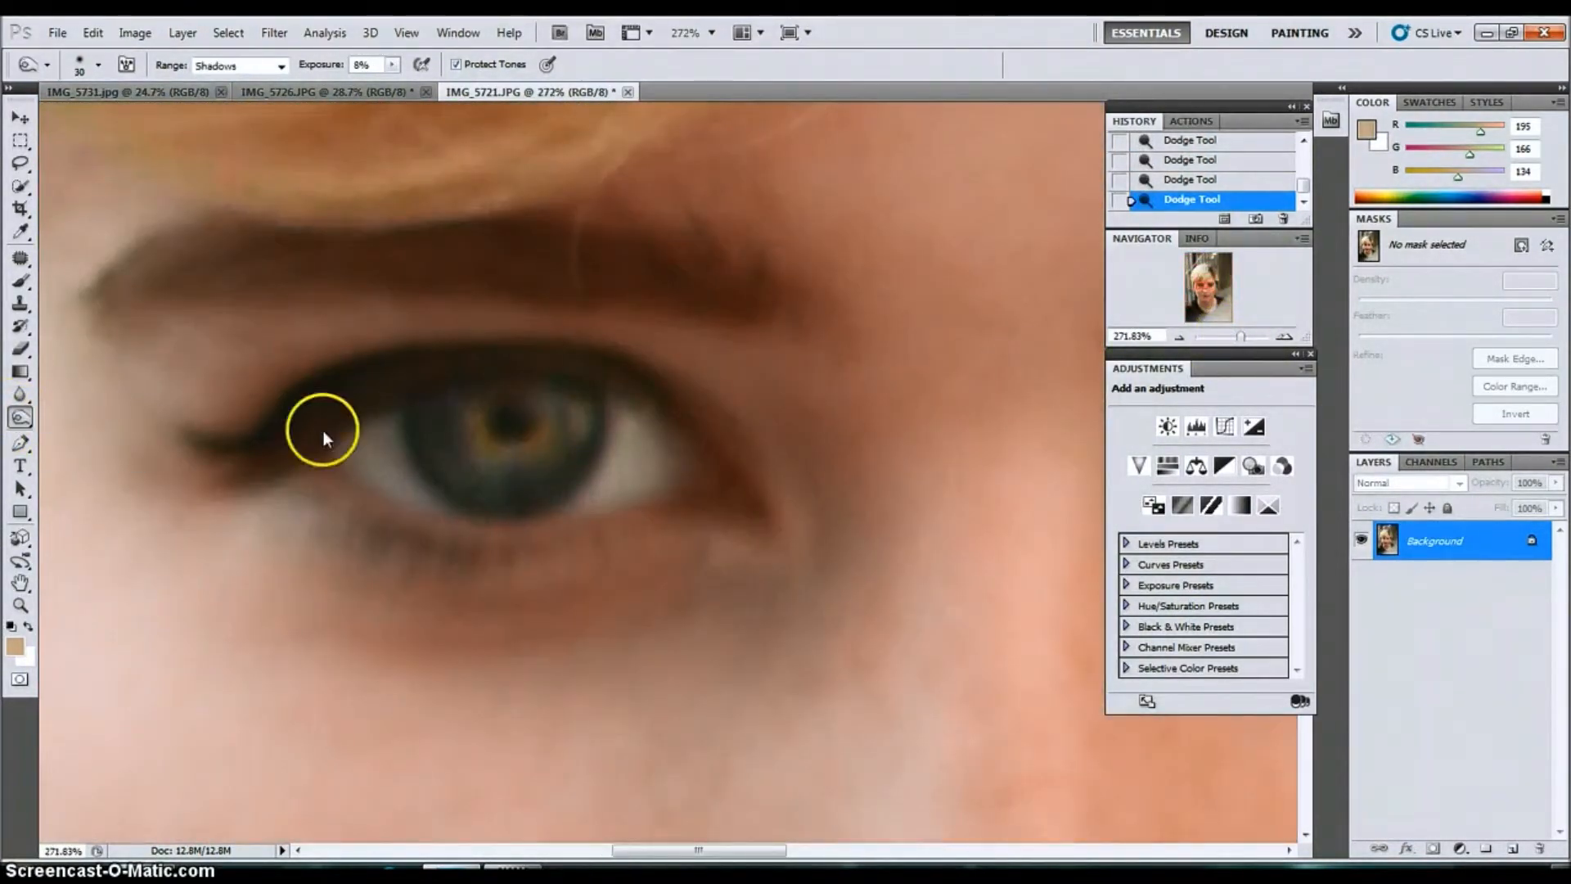
key(ctrl+0)
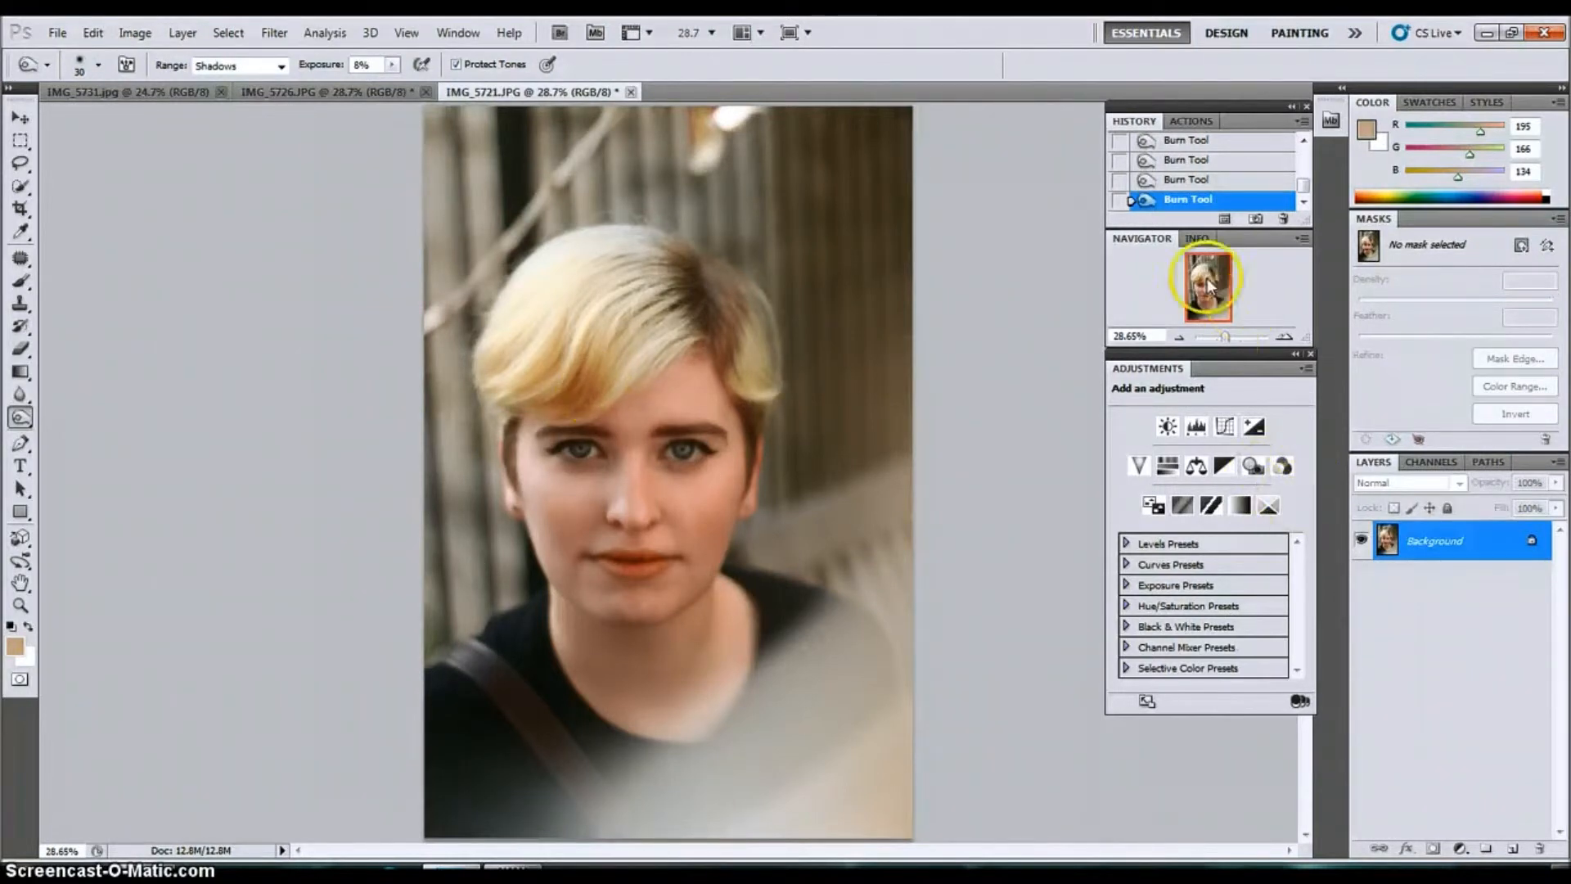
Prepare the Blur tool with an 80 px brush for the left-hand eye.
drag(1224, 337, 1232, 337)
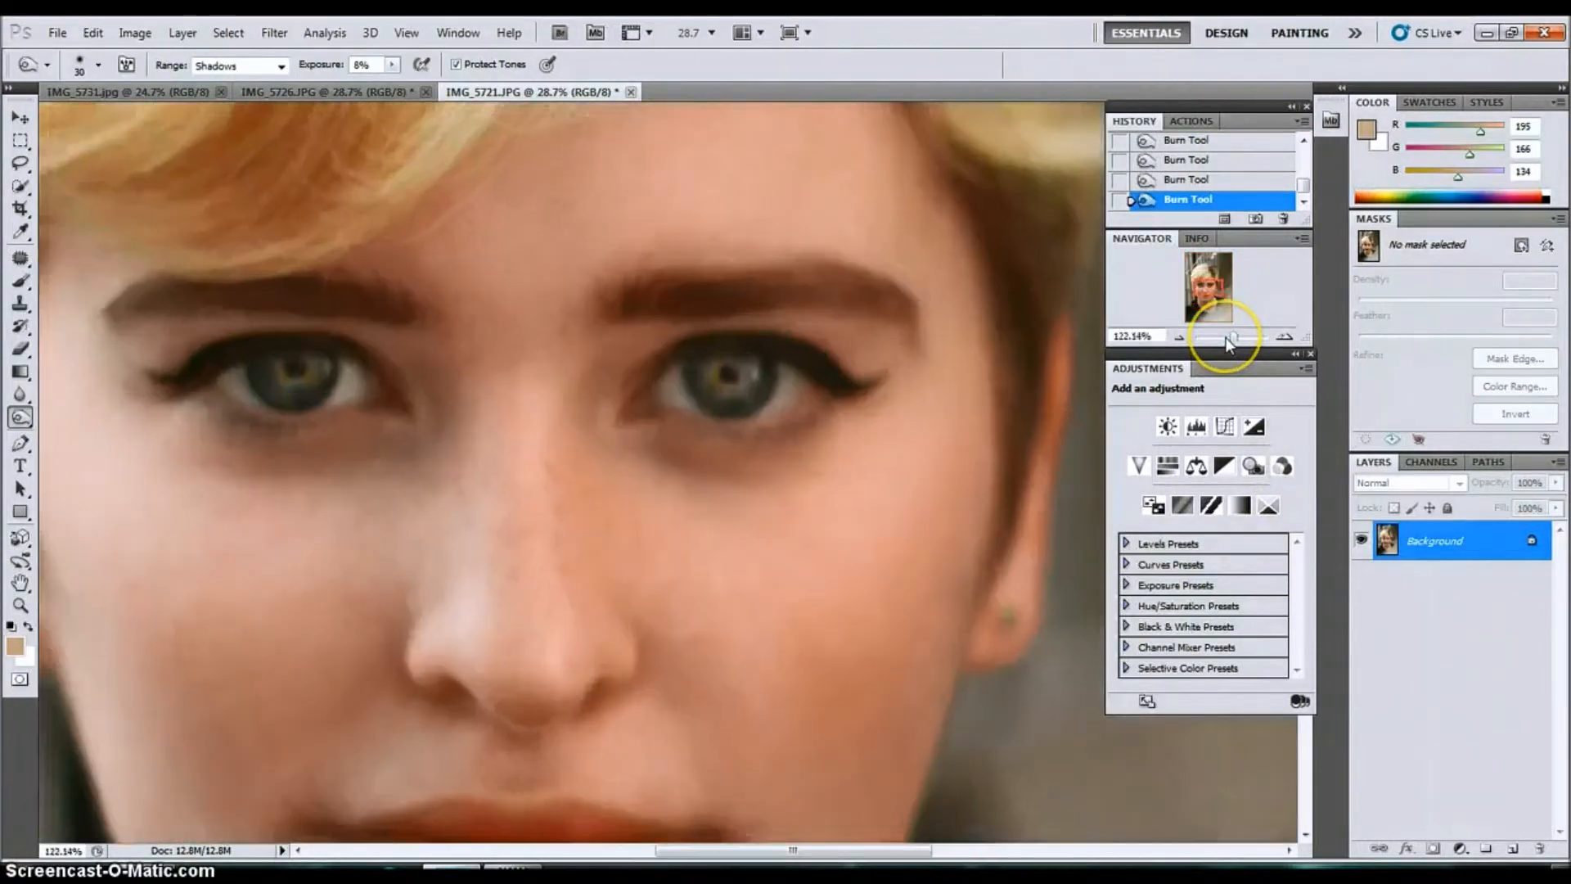
drag(1208, 281, 1211, 286)
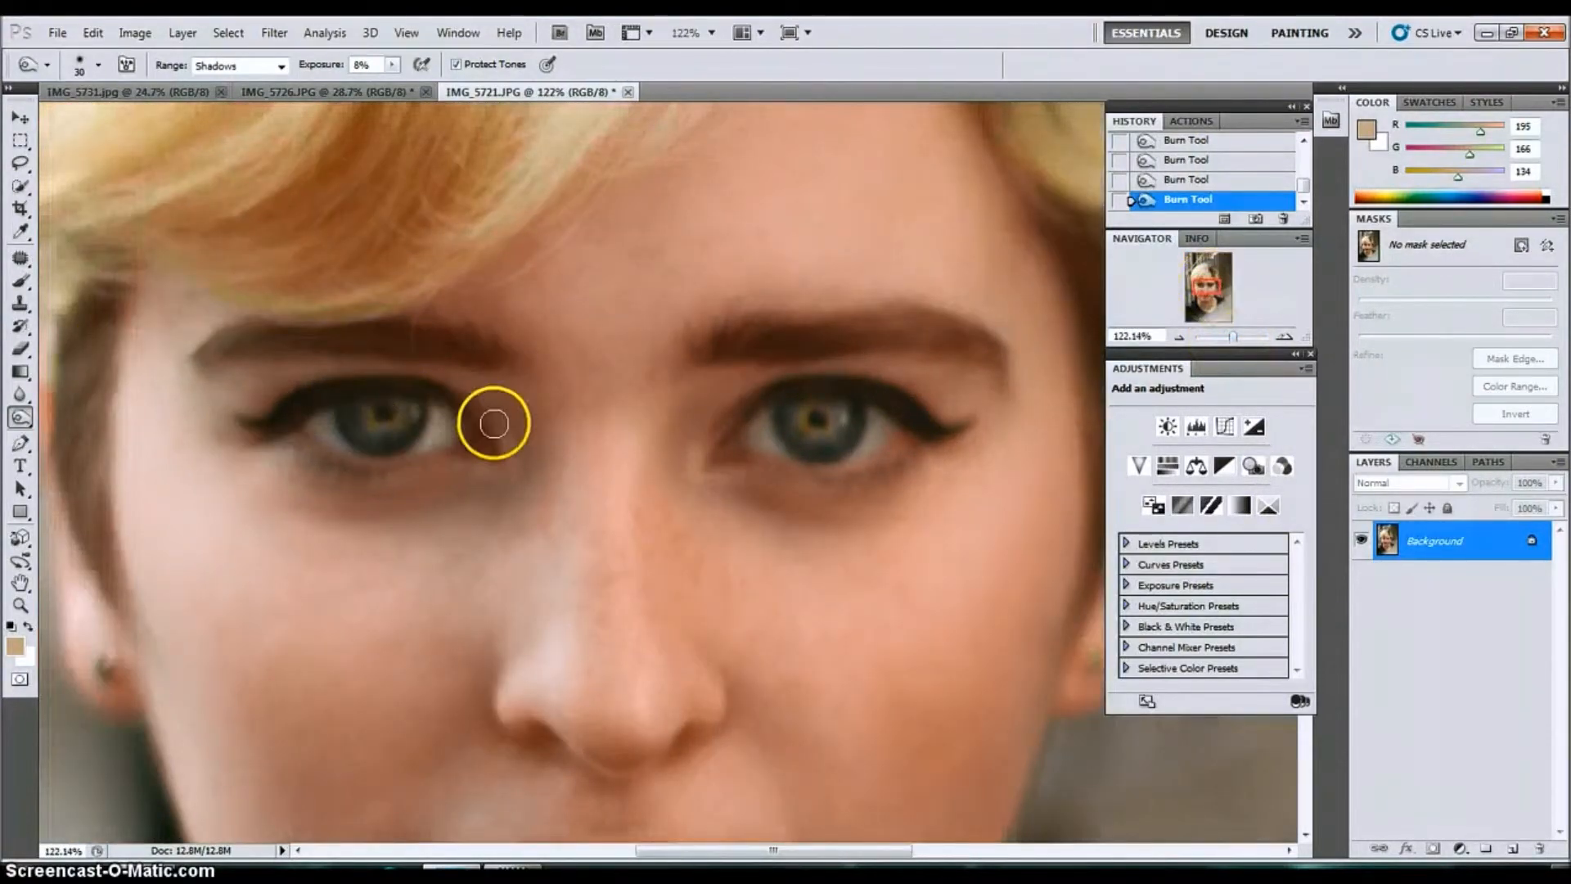
click(21, 396)
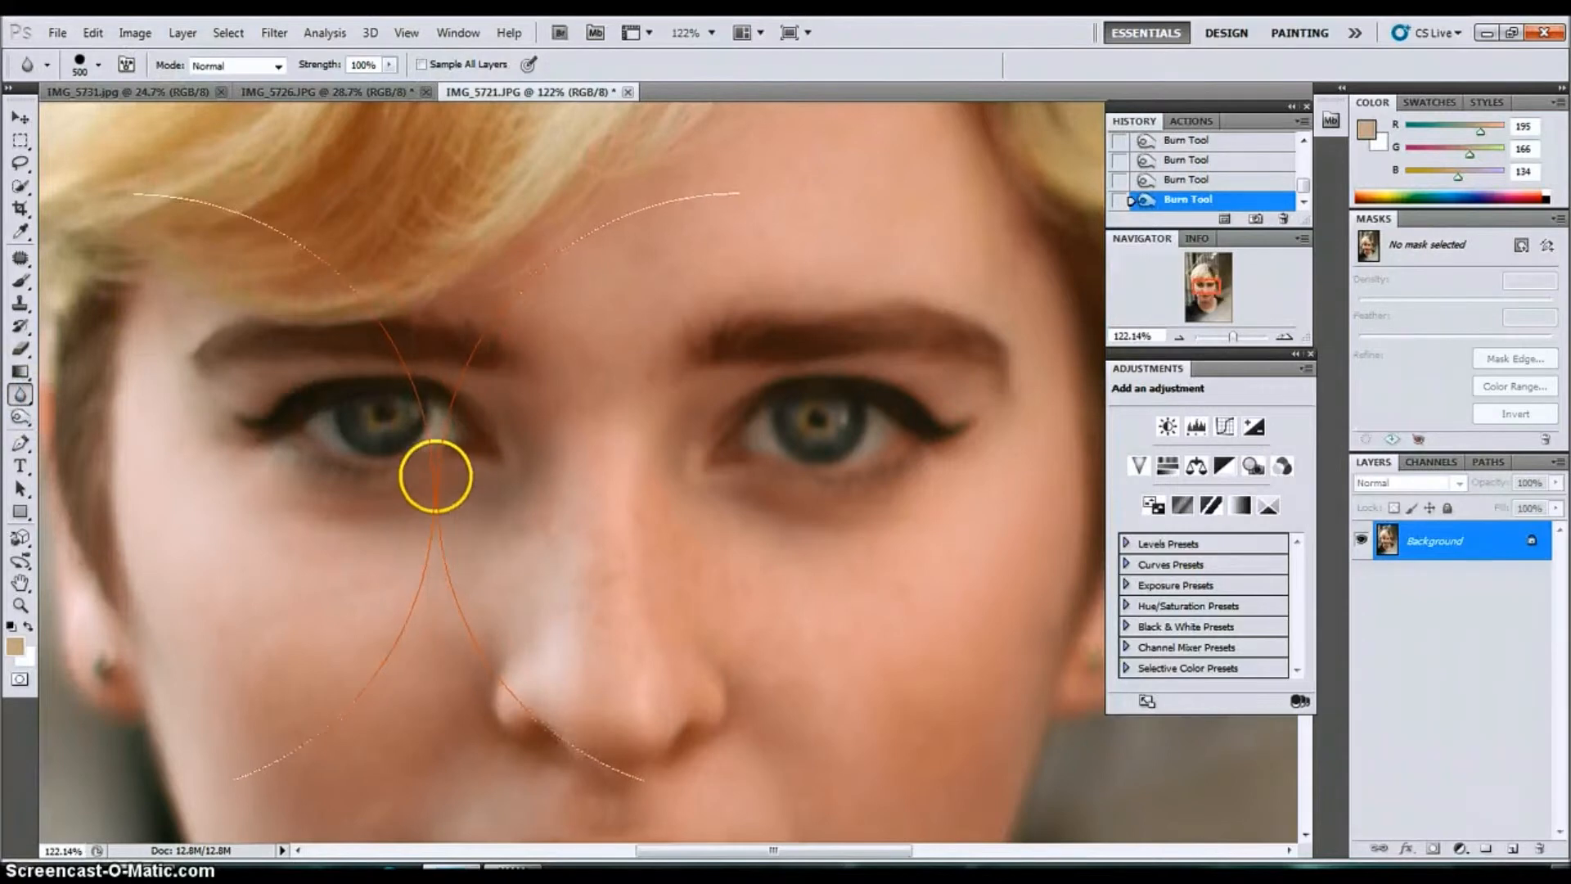
key(bracketleft)
key(bracketleft)
key(bracketleft)
key(bracketleft)
key(bracketleft)
key(bracketleft)
key(bracketleft)
key(bracketleft)
key(bracketleft)
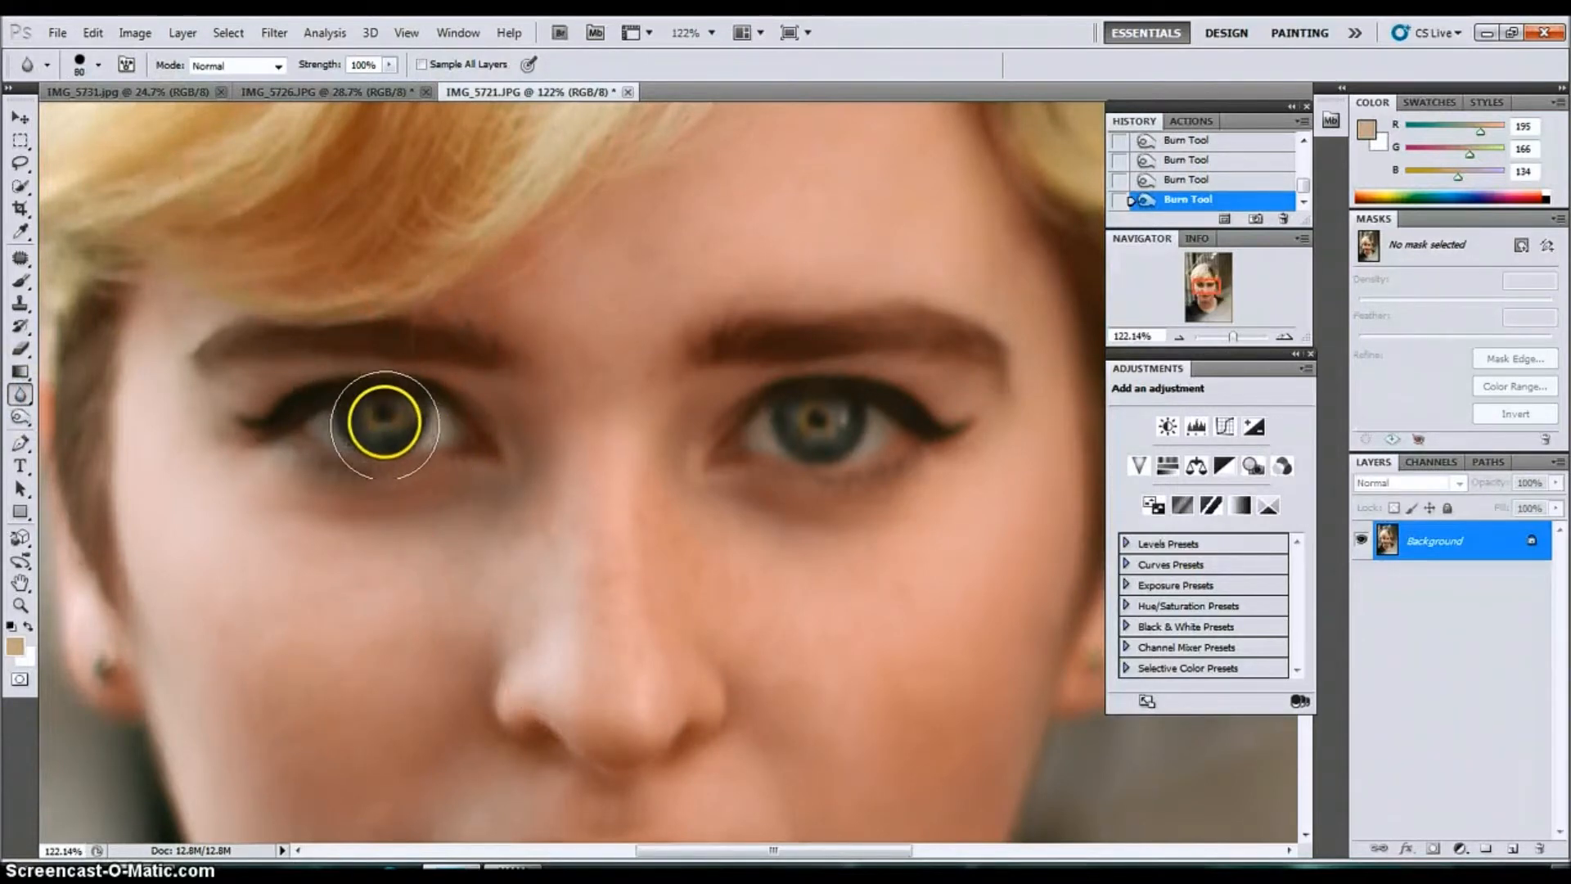
Soften the Blur brush to 19% hardness, keeping its size at 80 px.
click(99, 68)
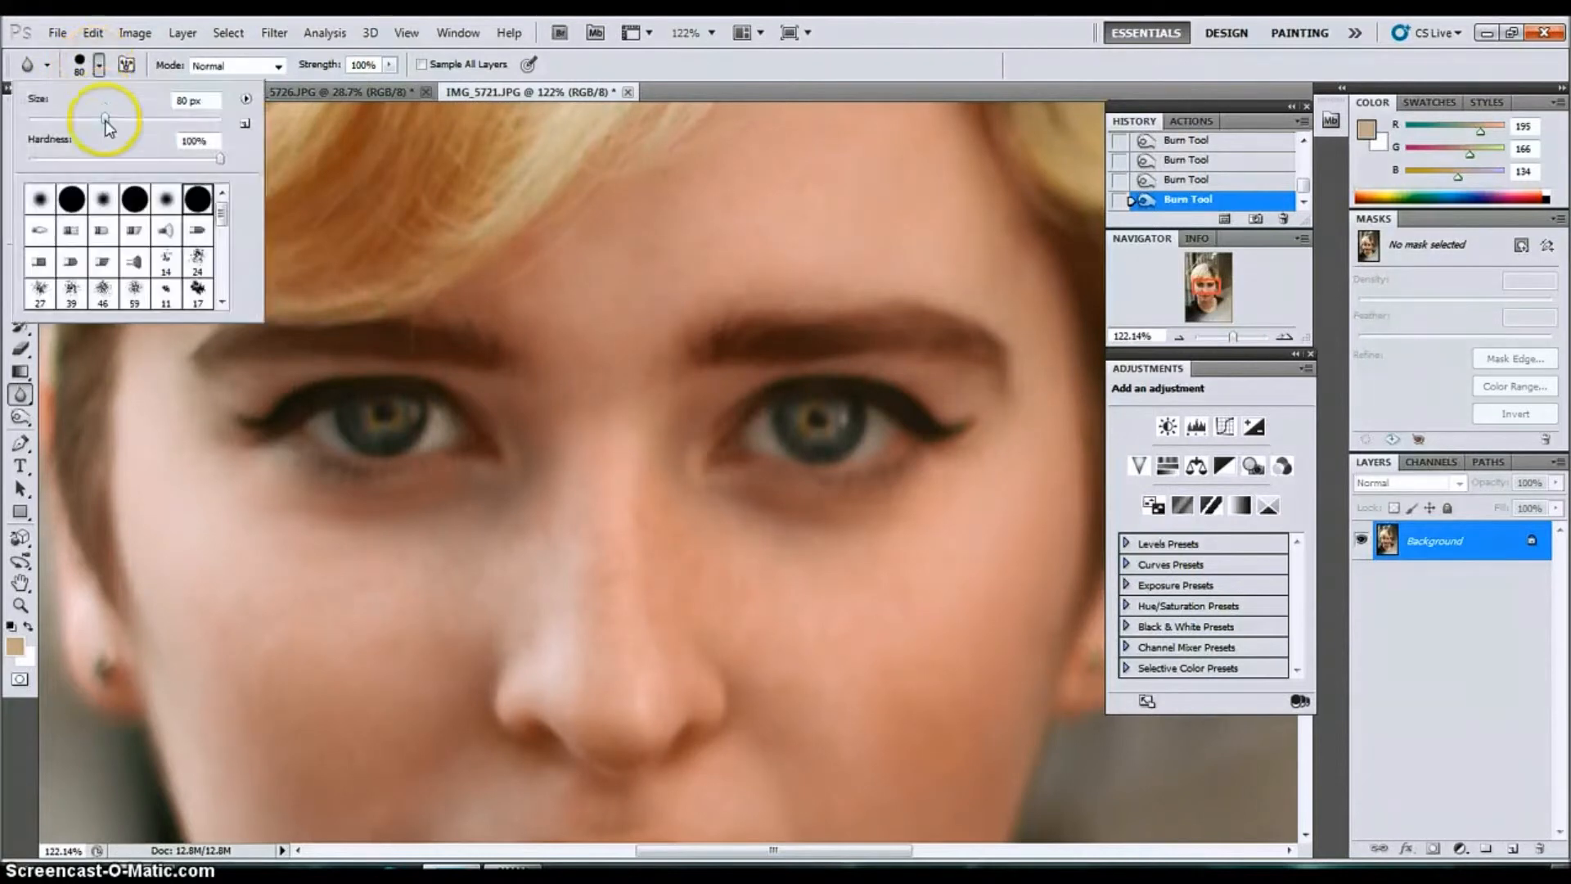
drag(219, 160, 179, 160)
key(Up)
key(Up)
key(Up)
key(Up)
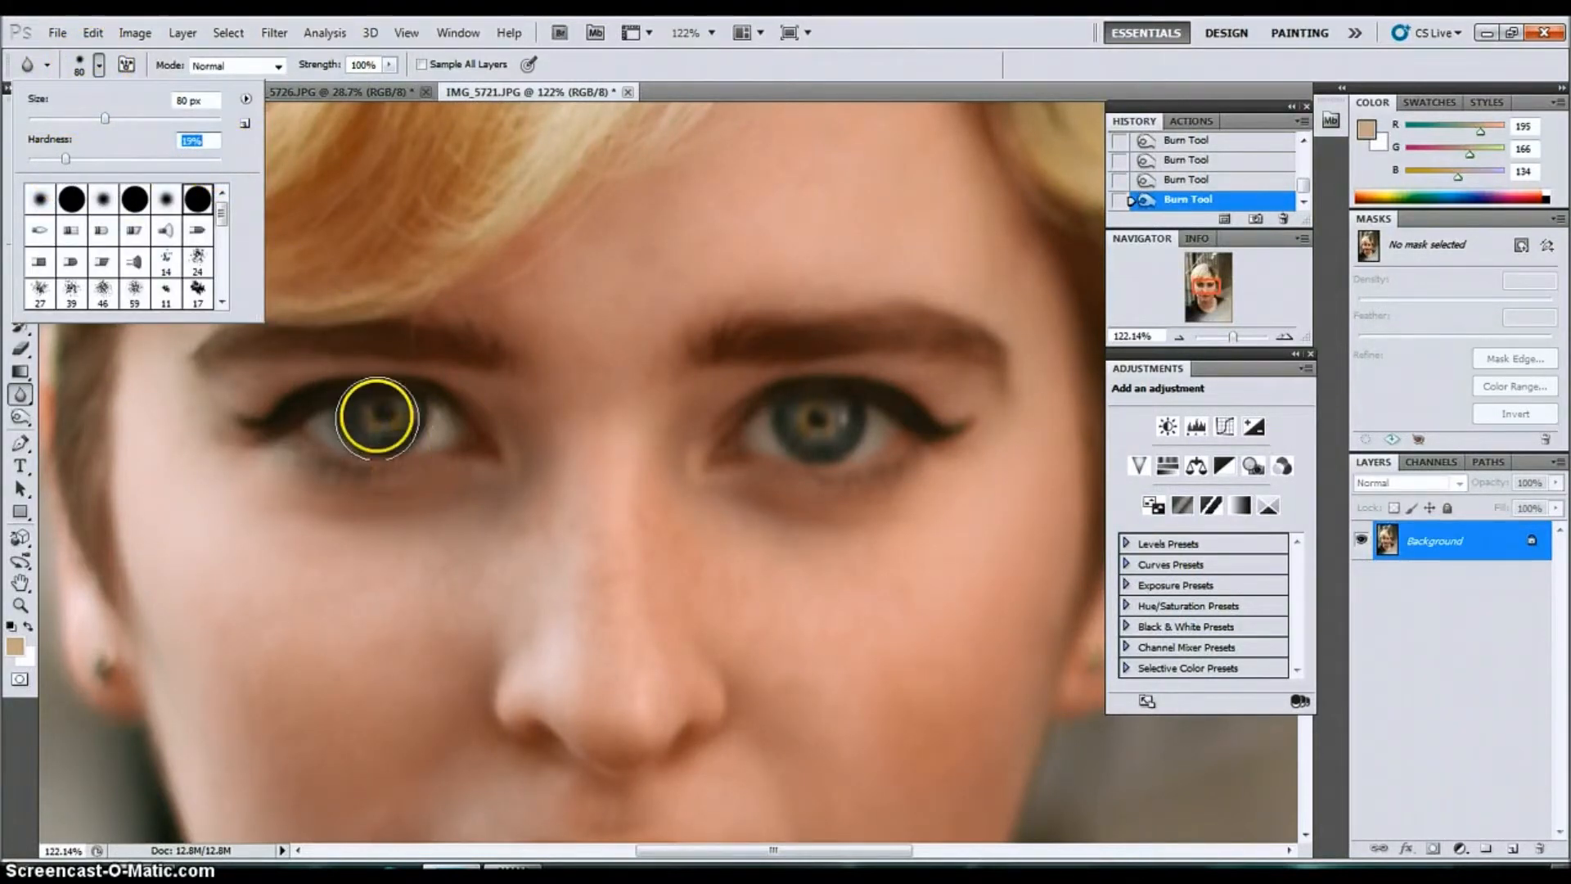
key(Return)
Try blurring around the left-hand eye at 100% strength, compare the history states and roll back the Blur strokes.
mouse_move(297, 416)
mouse_down()
mouse_move(449, 445)
mouse_move(379, 456)
mouse_move(262, 348)
mouse_up()
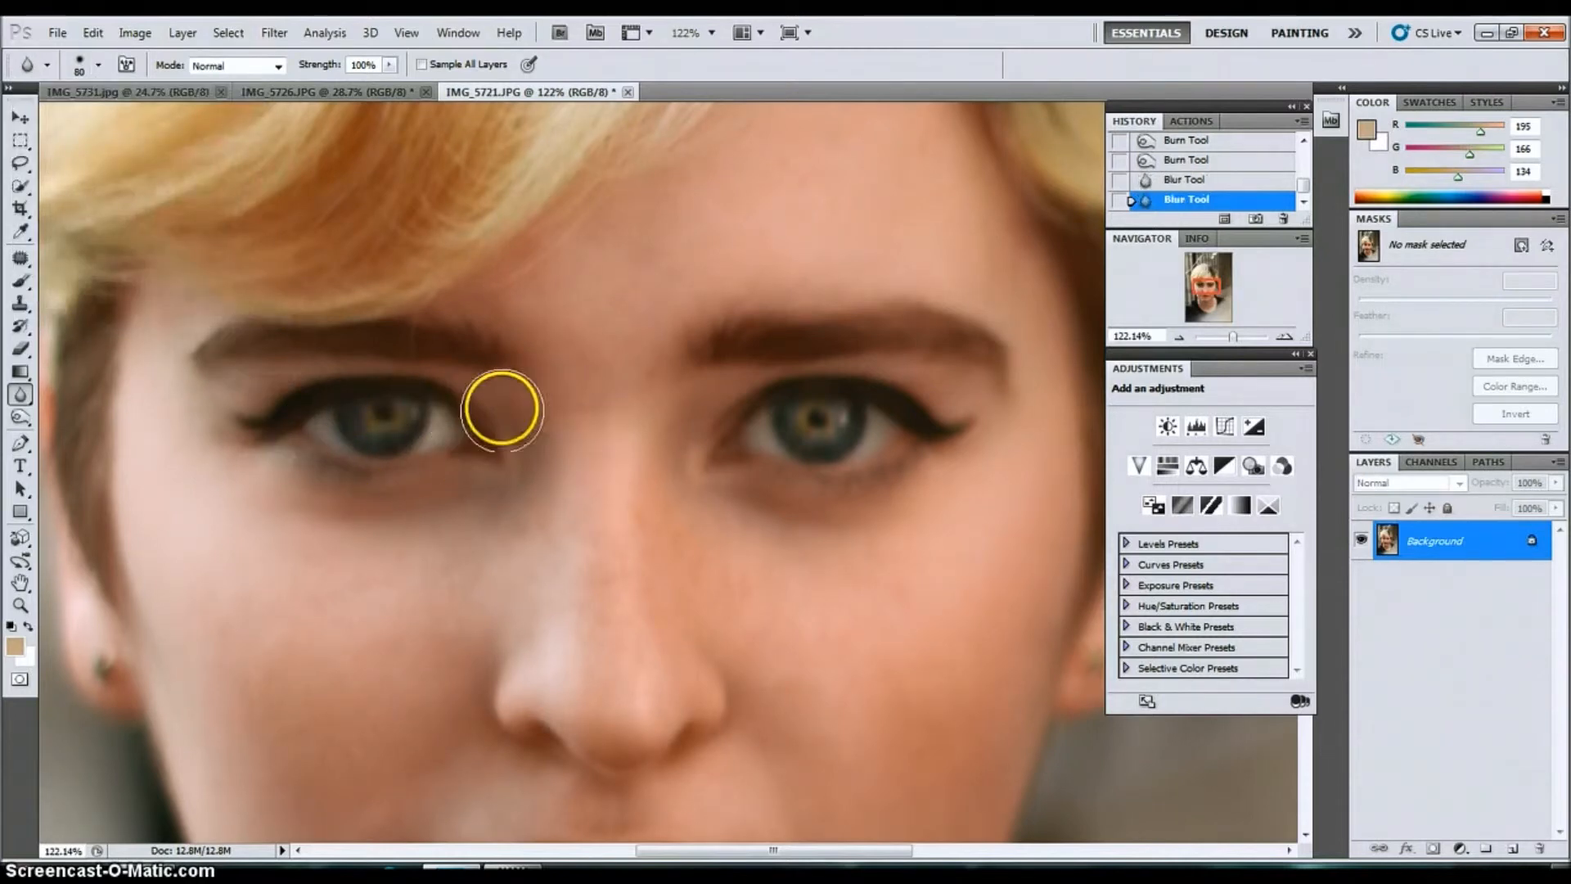
click(1206, 161)
click(1211, 201)
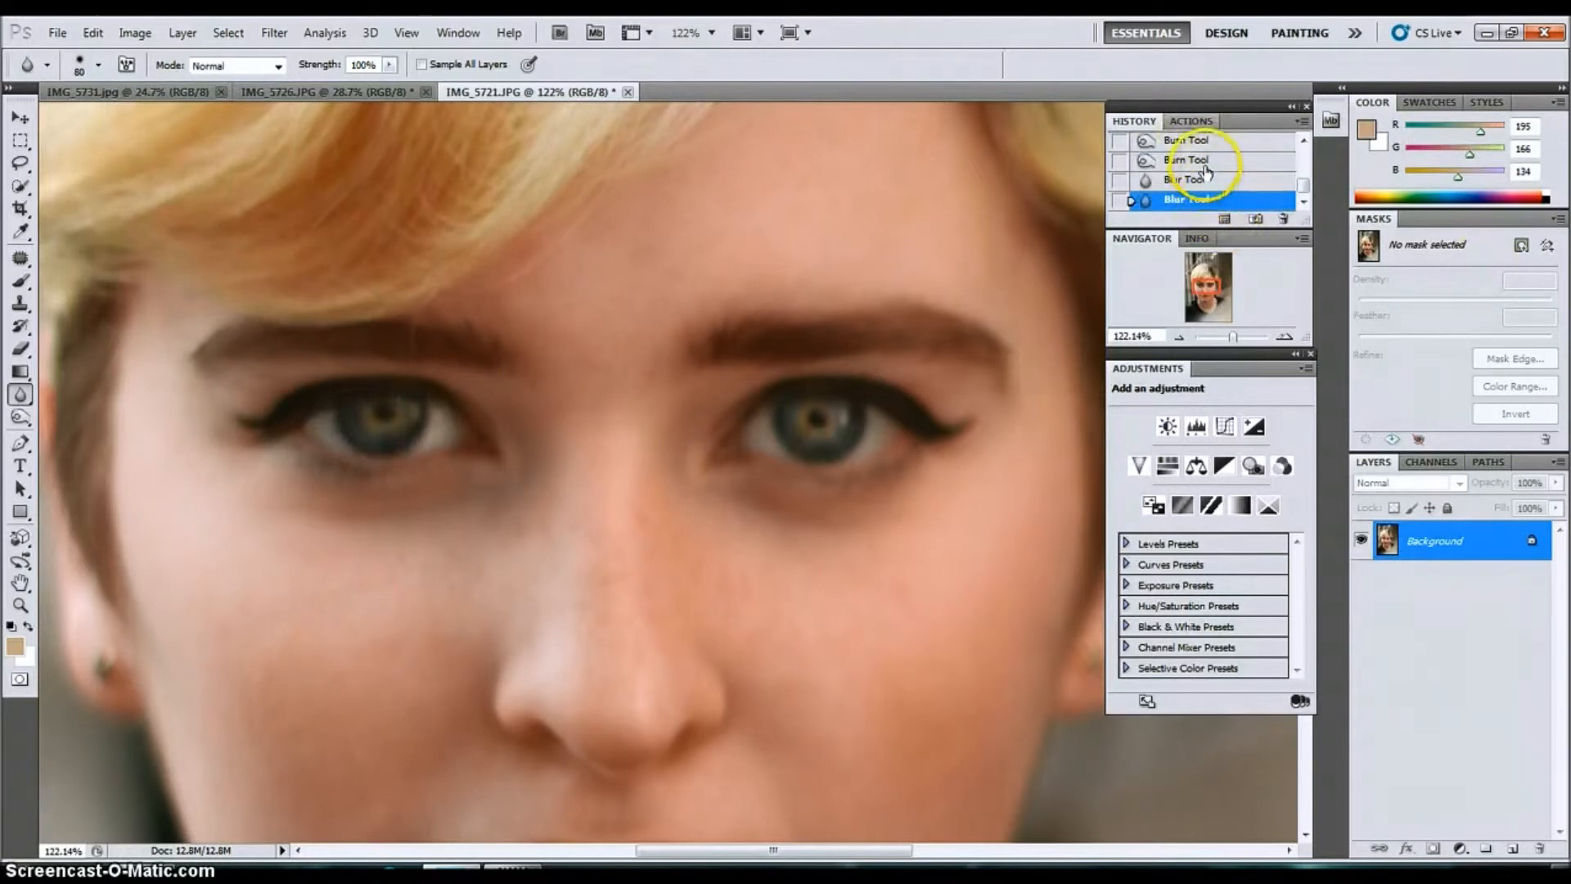
click(1200, 161)
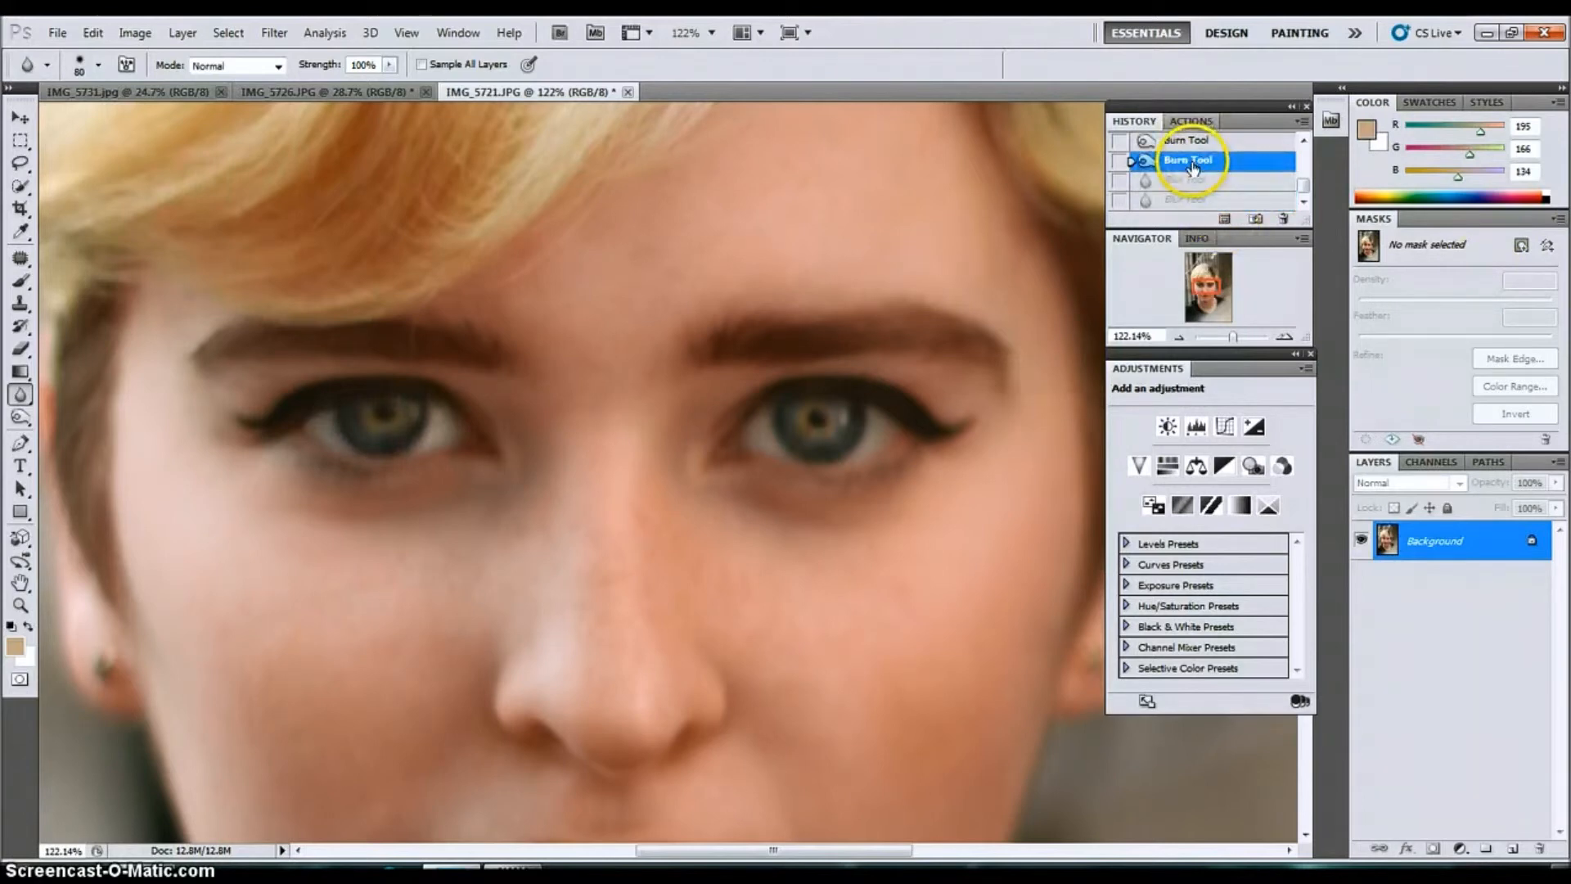
Blur the left-hand eye's surroundings lightly with the Blur tool at 53% strength.
click(389, 66)
drag(392, 86, 385, 84)
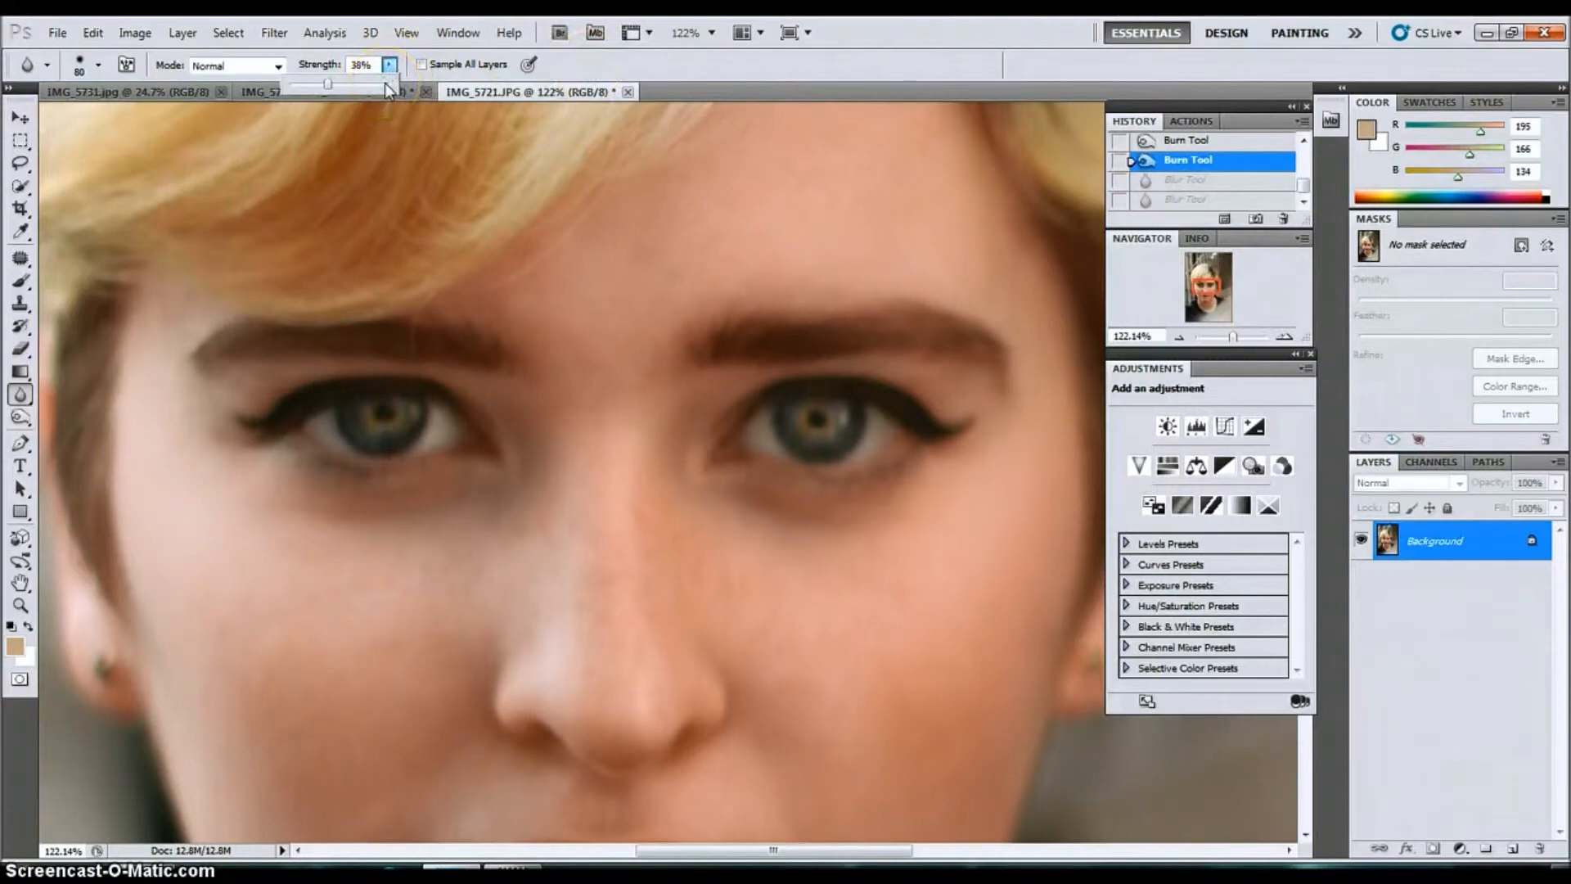
mouse_move(448, 437)
mouse_down()
mouse_move(414, 424)
mouse_move(336, 445)
mouse_move(350, 462)
mouse_up()
click(1224, 339)
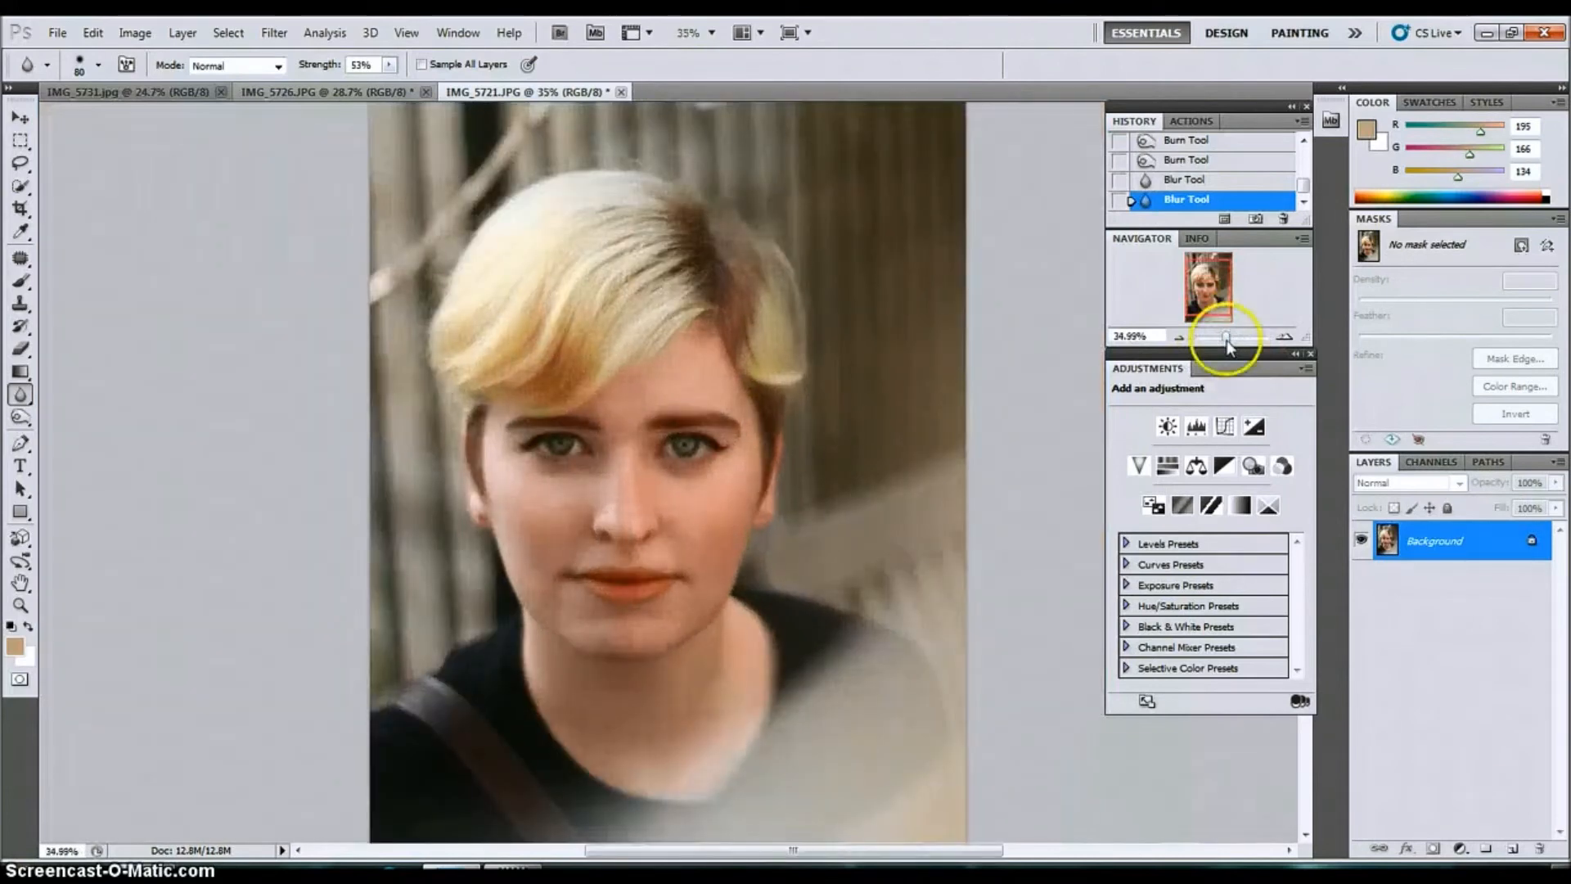
click(561, 448)
click(548, 445)
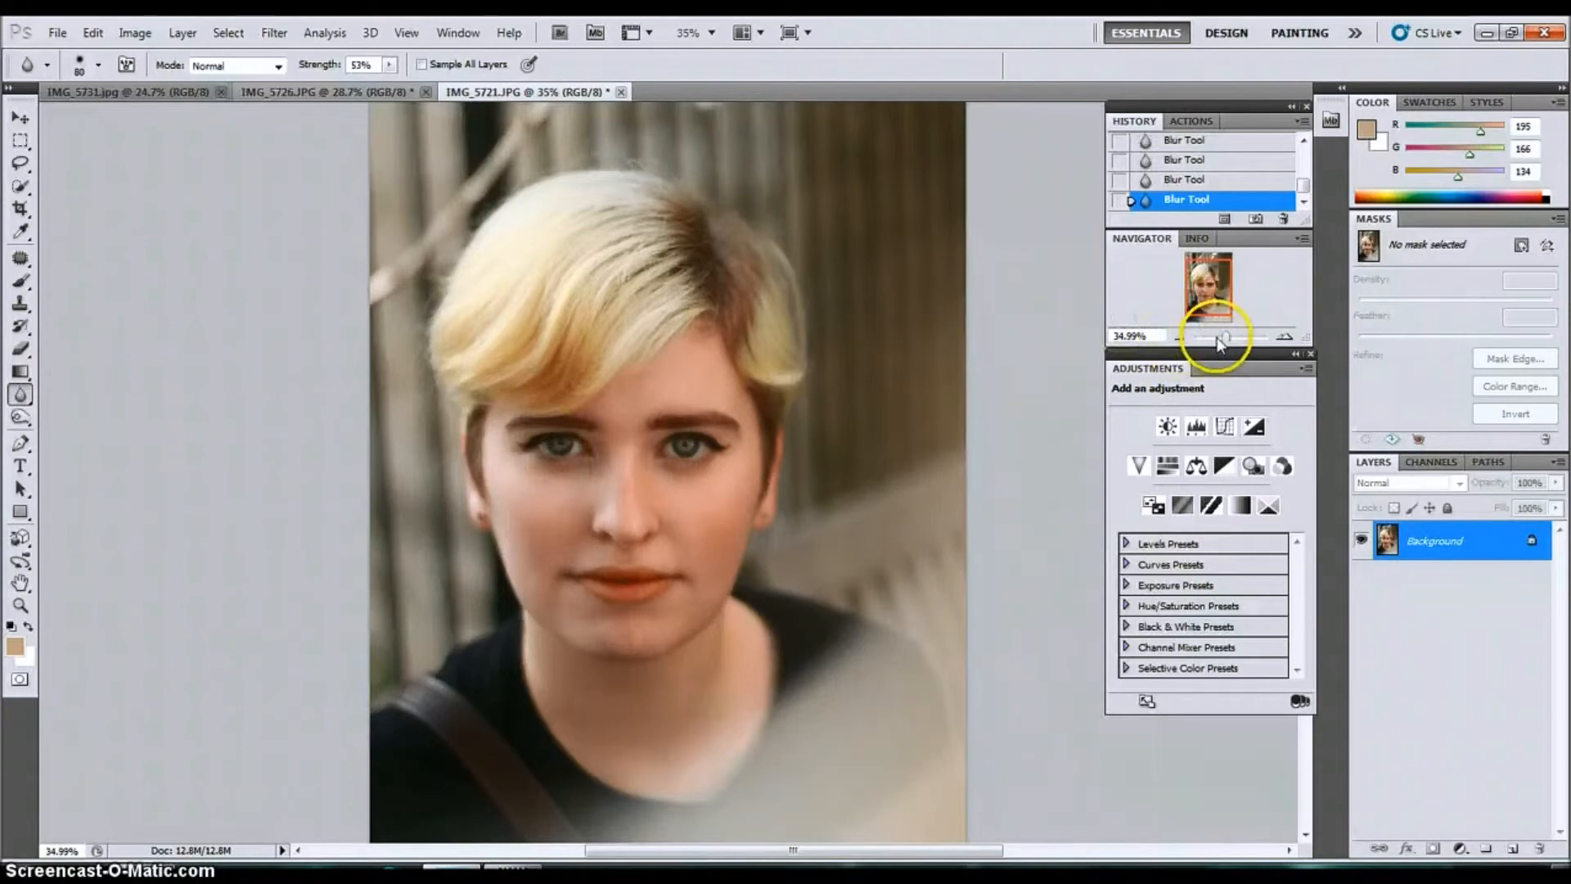
Sharpen the eye area of the portrait with the Sharpen tool at 50% strength, using a 250 px brush.
drag(1224, 338, 1231, 337)
drag(1209, 280, 1209, 287)
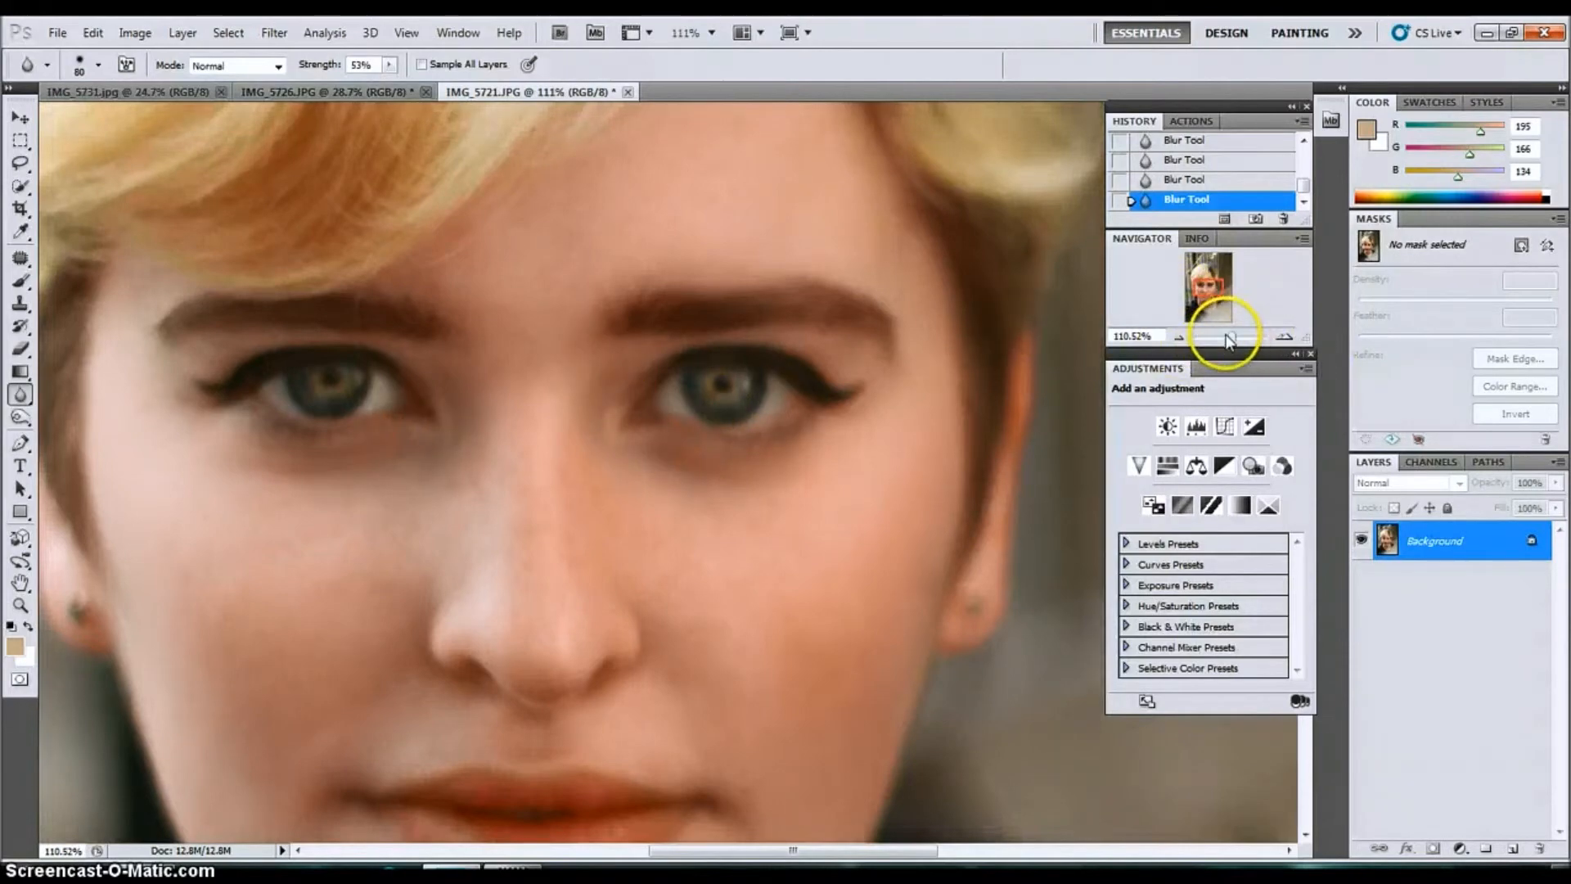
drag(1231, 337, 1234, 340)
drag(1206, 287, 1206, 288)
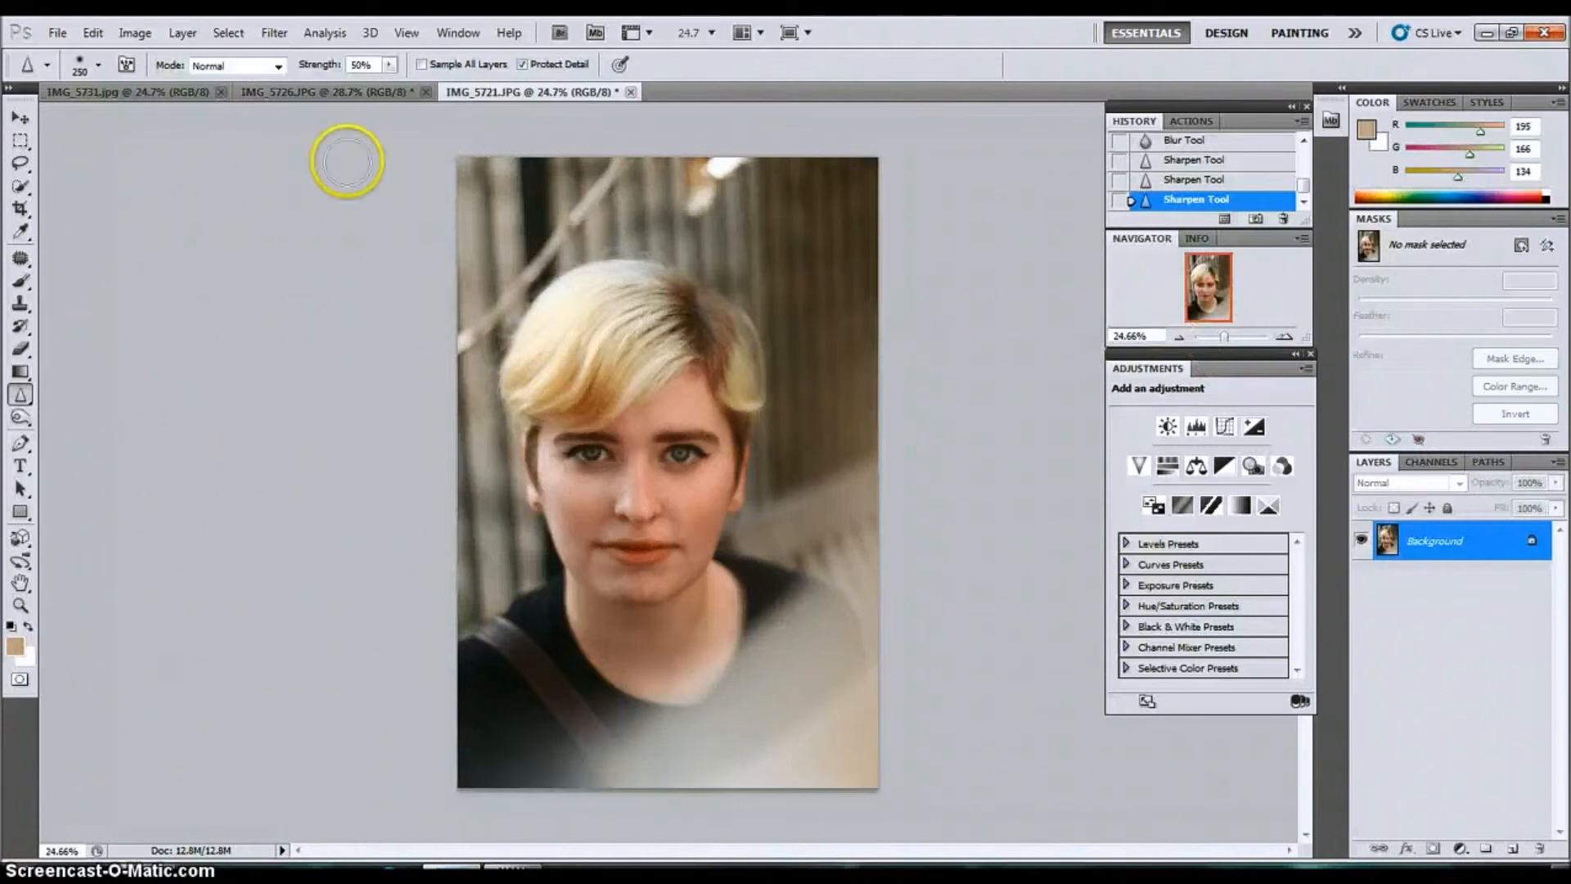
Try dodging the right-hand eye with Highlights at 39% exposure, and roll back the Dodge stroke.
click(20, 417)
click(78, 459)
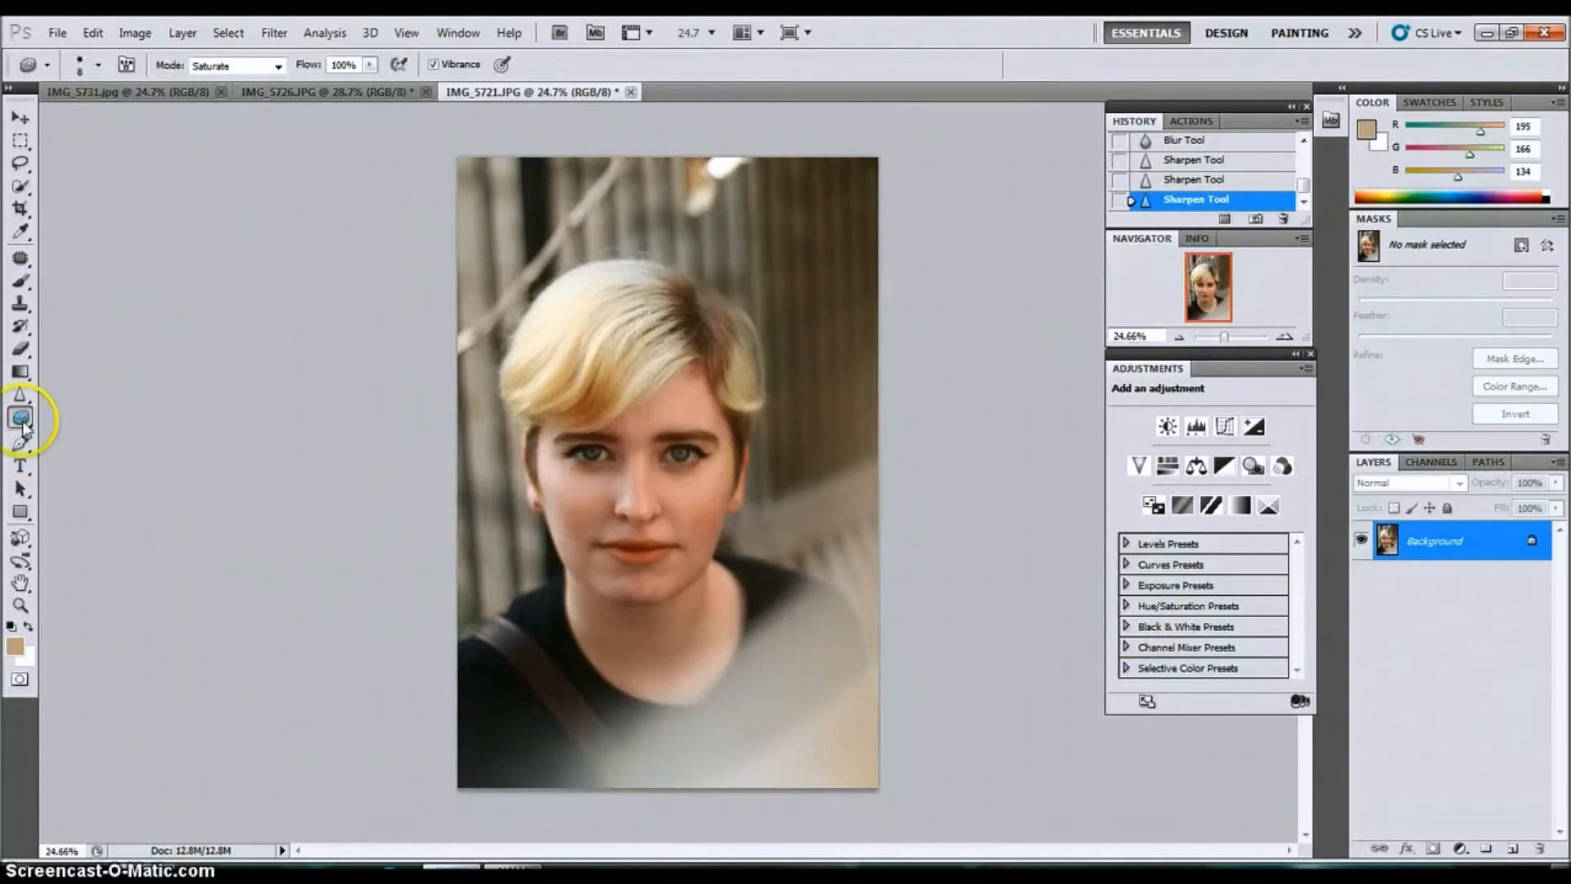
click(24, 422)
click(74, 418)
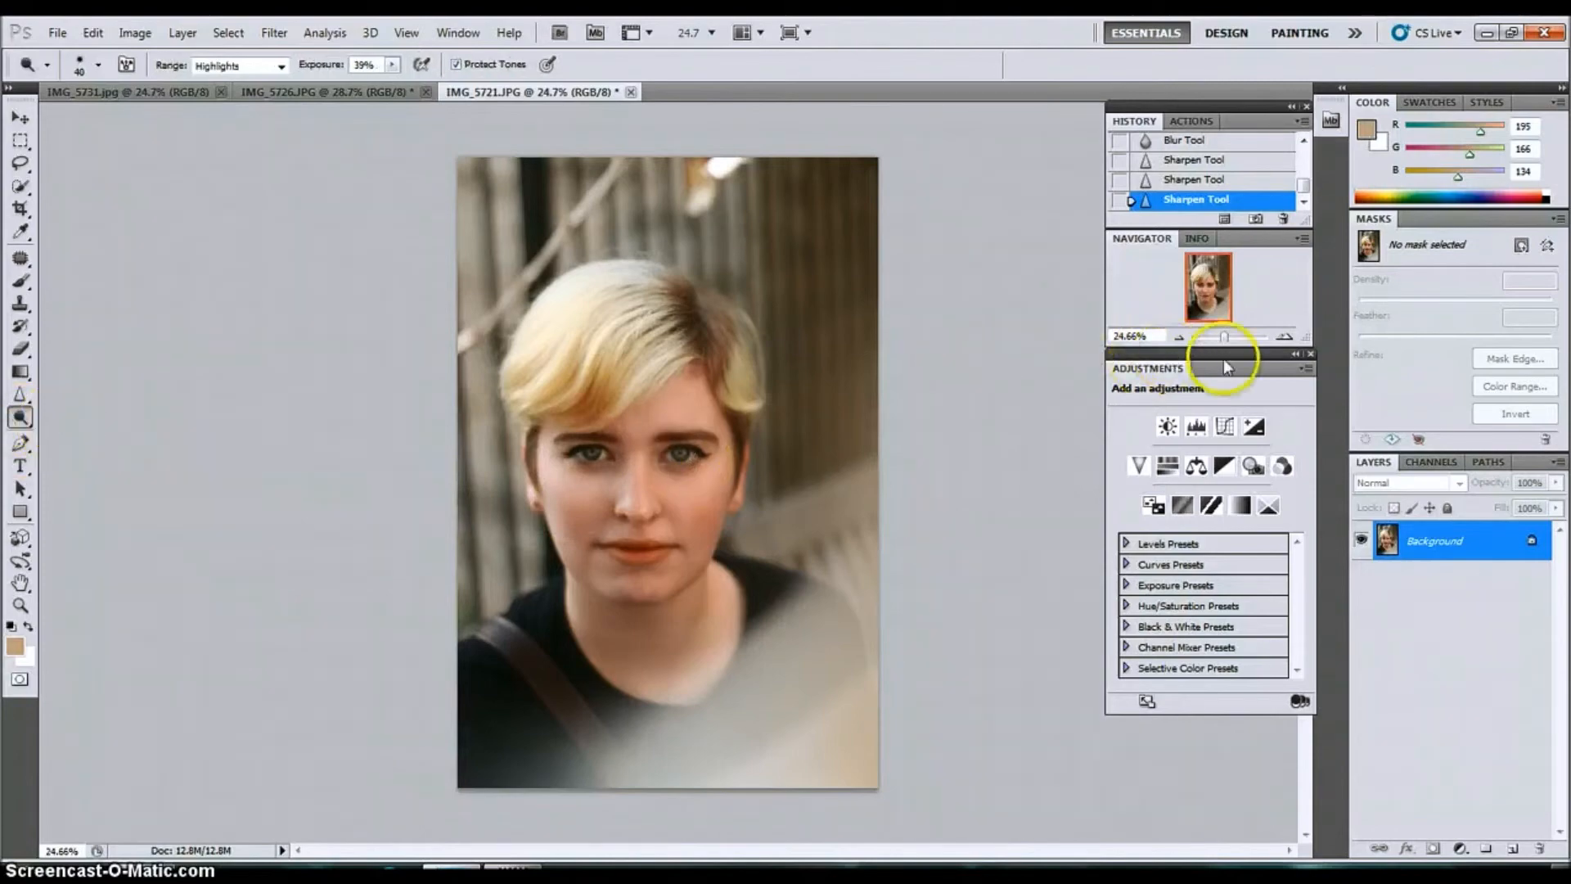
drag(1224, 336, 1236, 336)
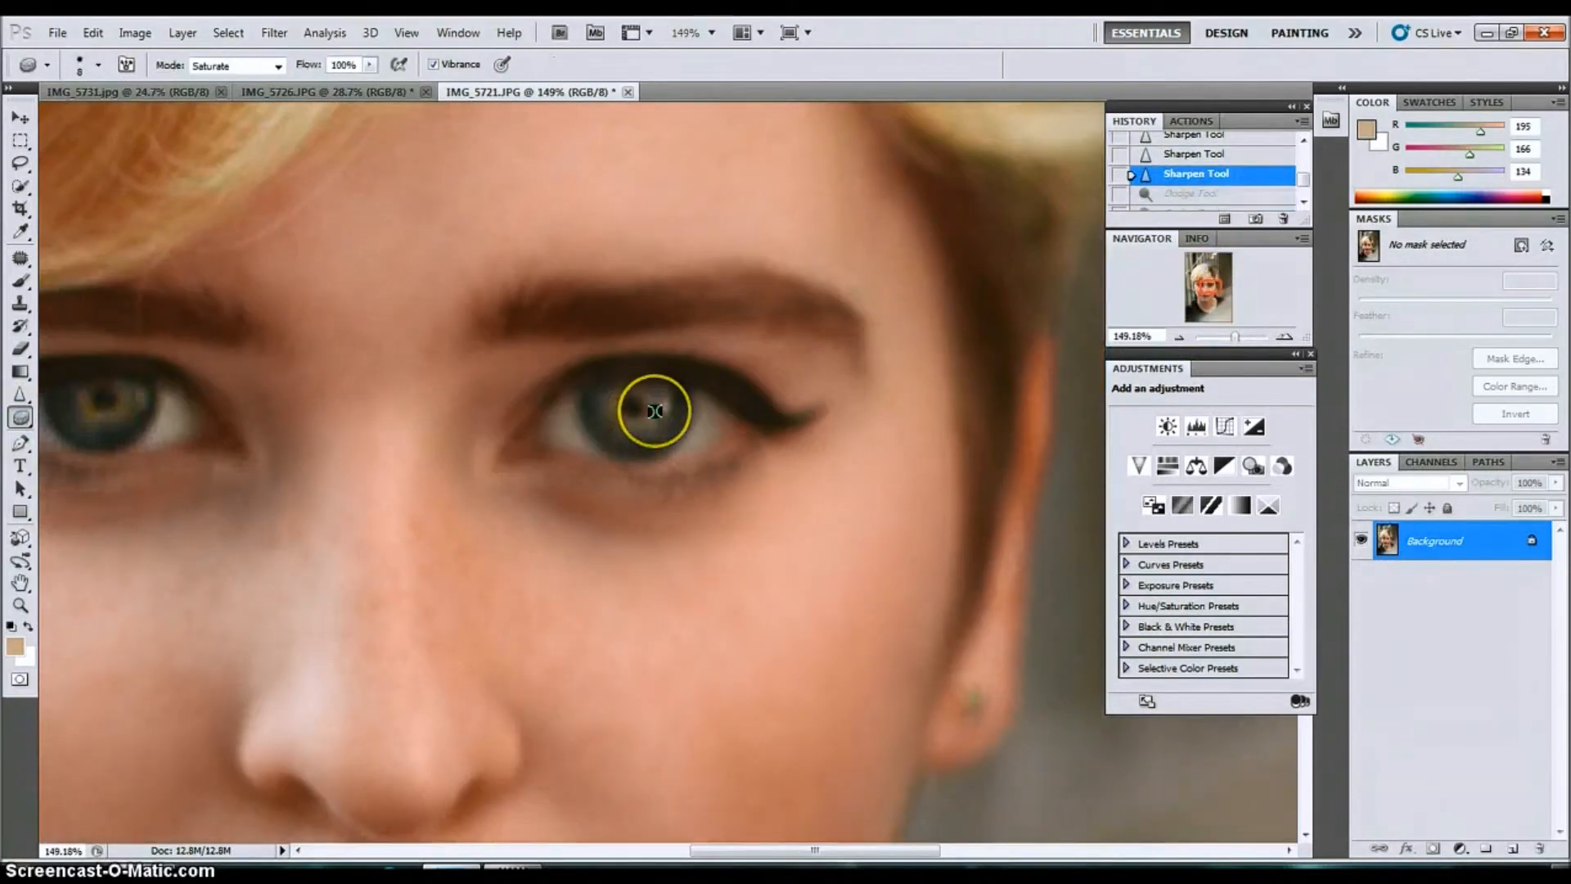
Try saturating the right-hand iris with the Sponge tool at 100% flow, and roll back the Sponge stroke.
drag(654, 411, 673, 407)
click(1211, 182)
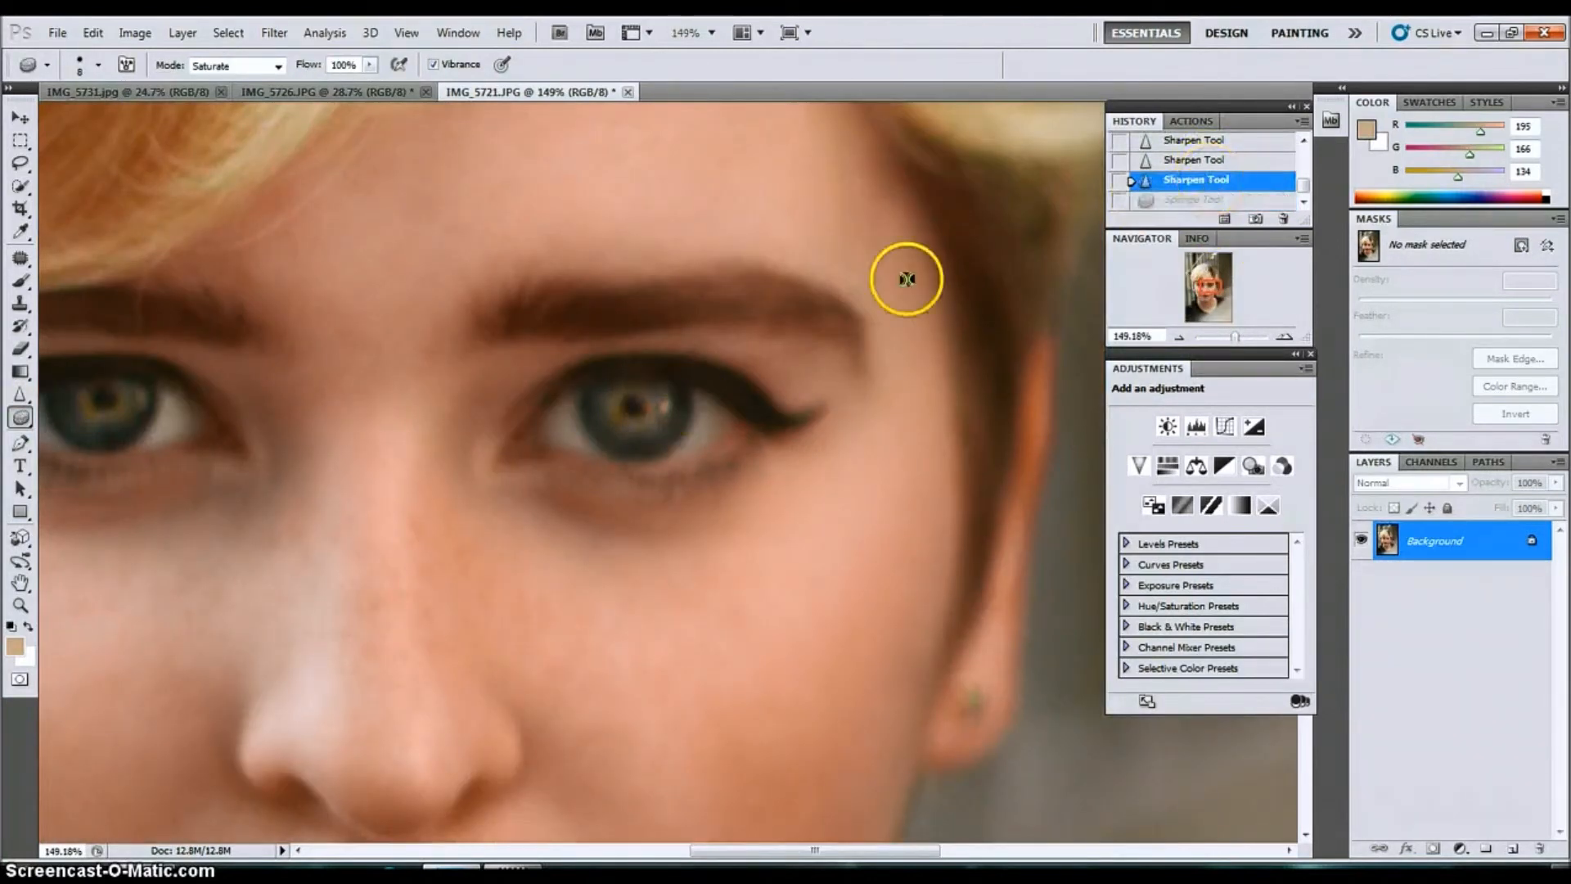
drag(1234, 338, 1229, 340)
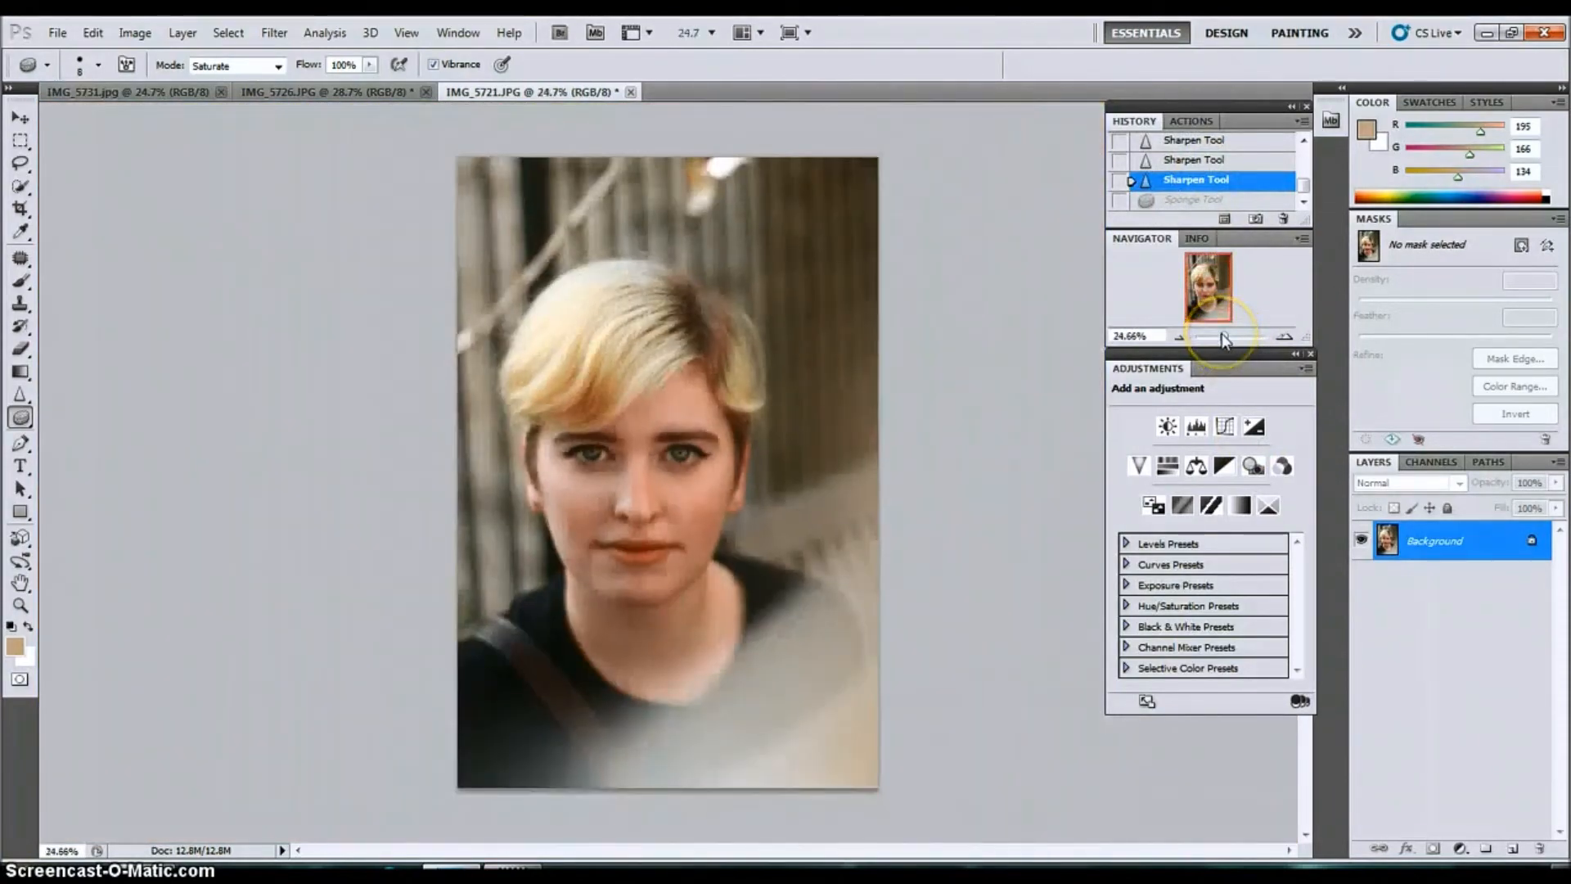